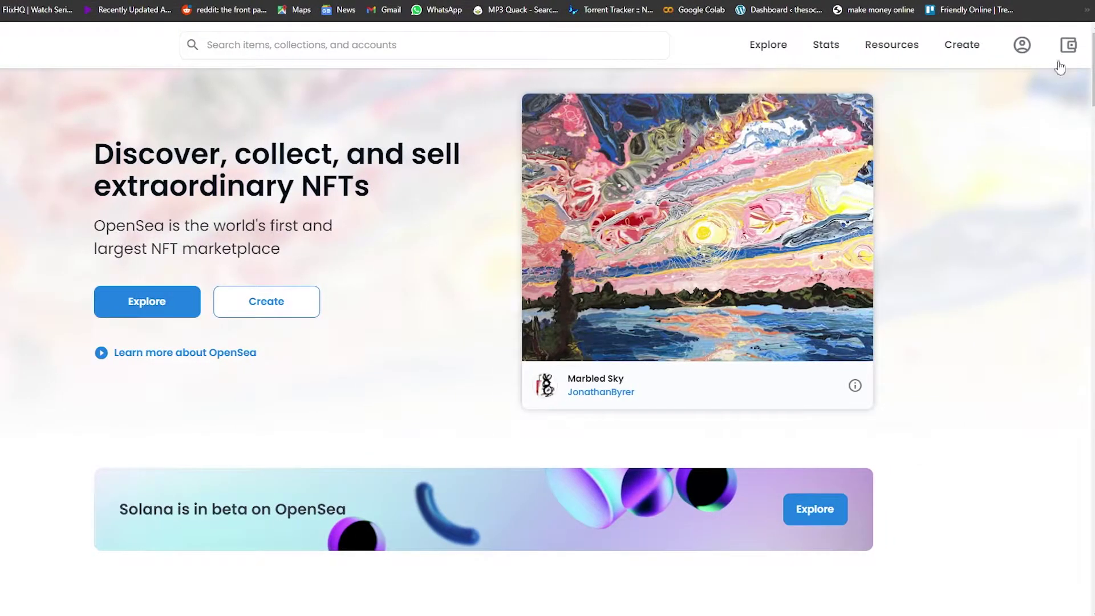
Step: Connect the MetaMask wallet to the marketplace and unlock it with the wallet password
left_click(1070, 53)
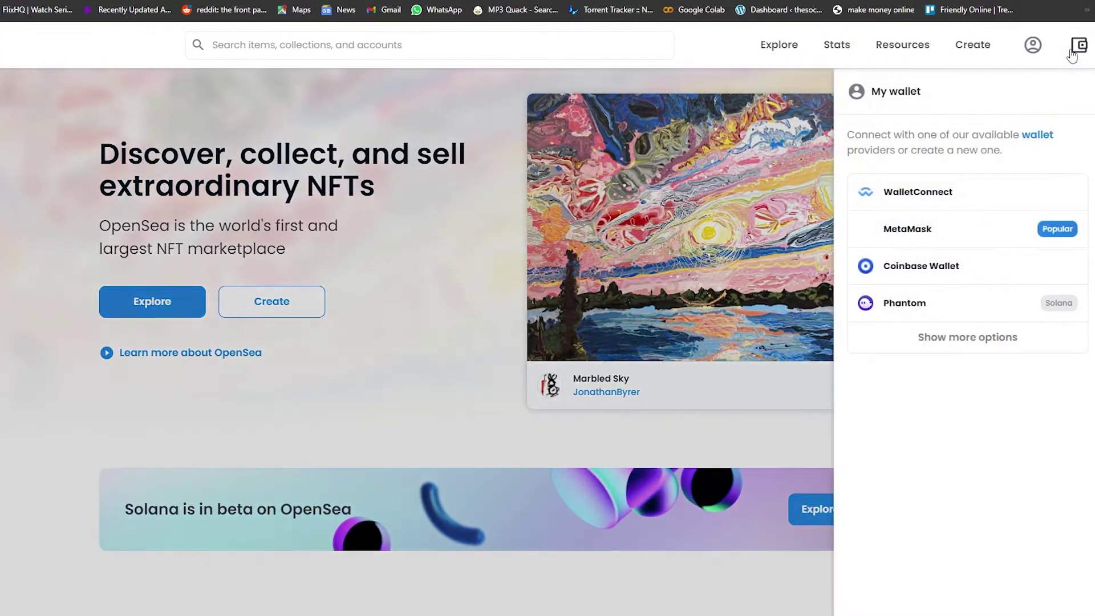
left_click(981, 239)
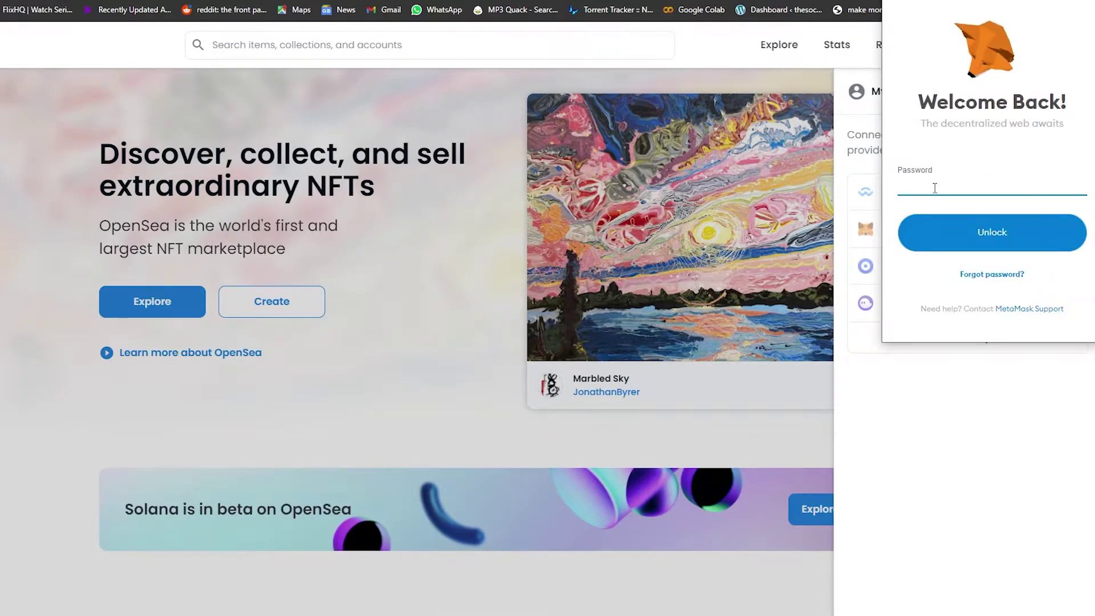
key("ctrl+v")
key("Return")
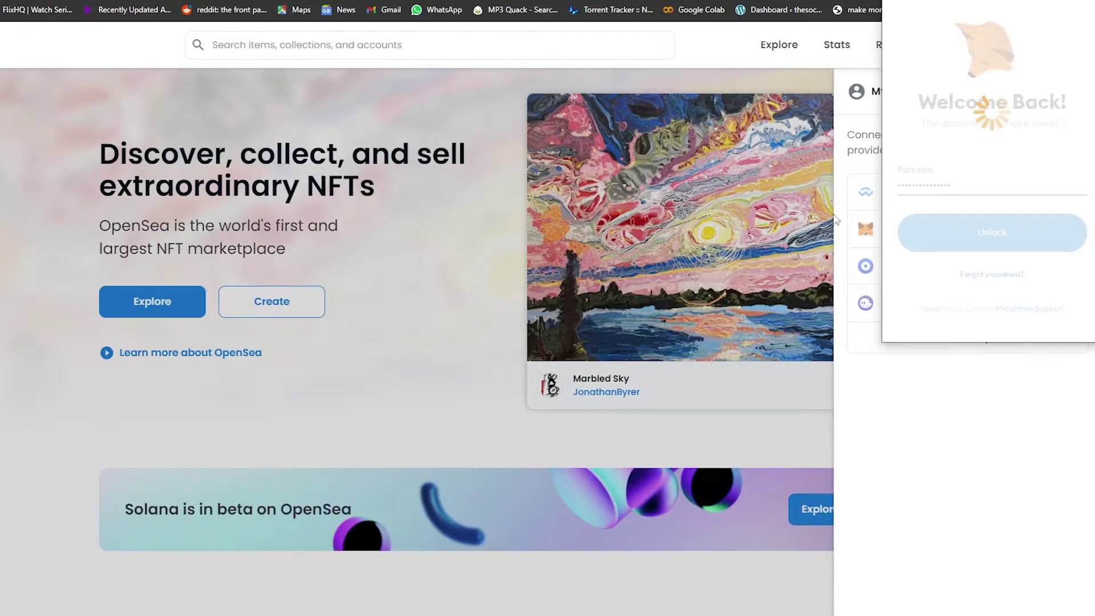
Step: From My Collections, open the Budget-Punks collection and start adding a new item to it
mouse_move(1023, 44)
left_click(998, 198)
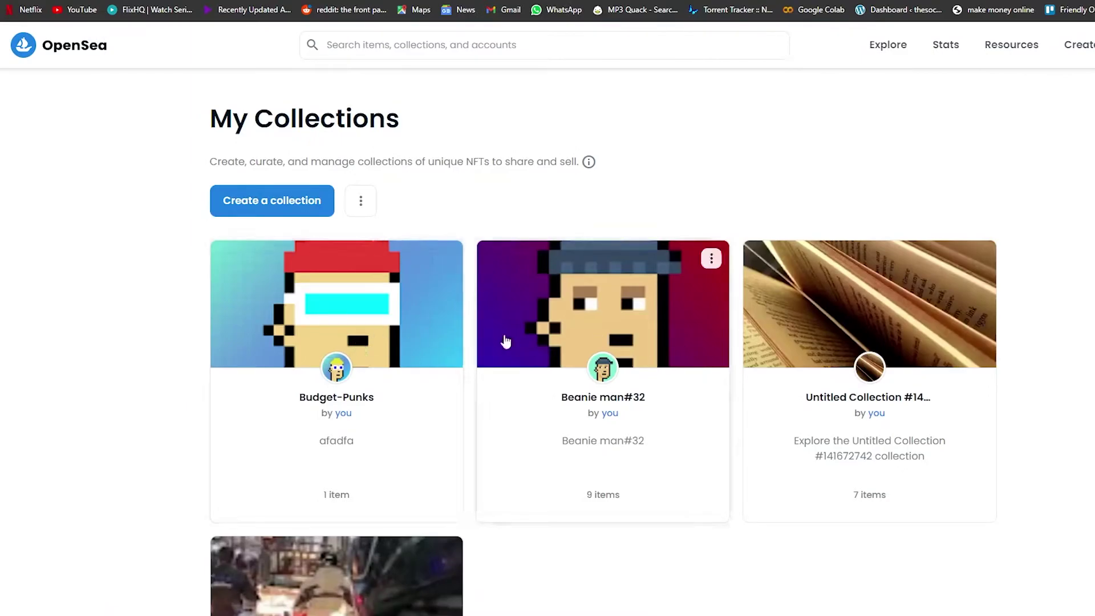
left_click(400, 318)
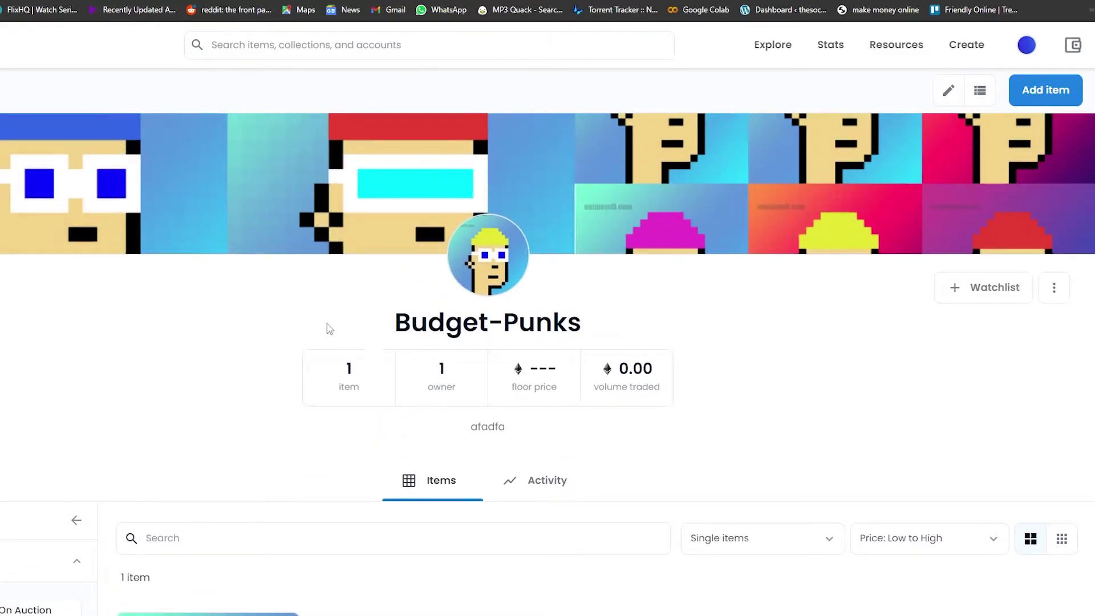
left_click(1052, 104)
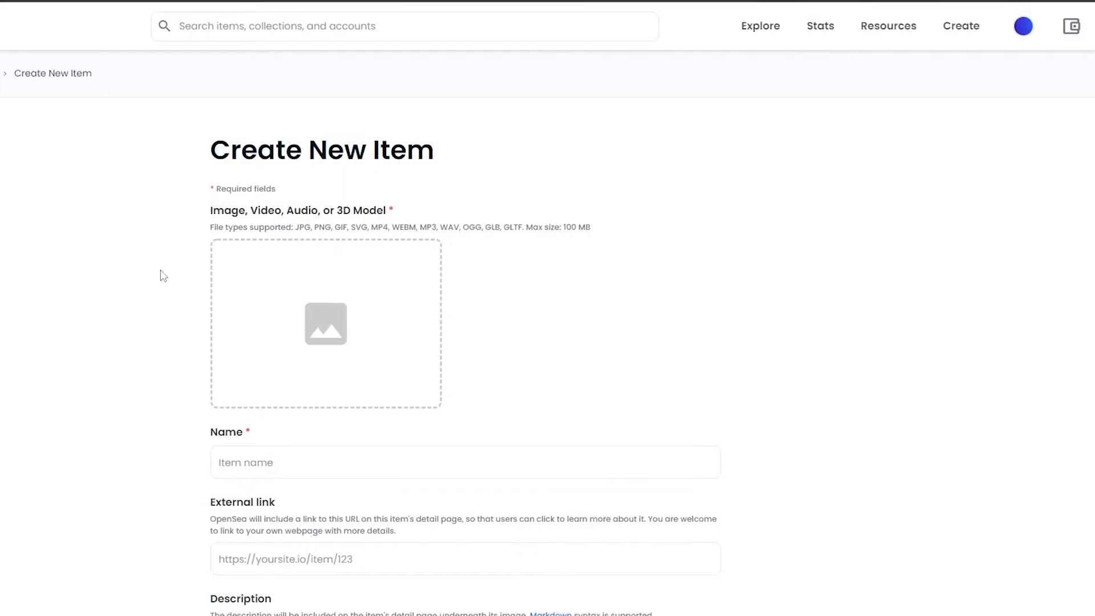
scroll(237, 249, "down", 4)
scroll(237, 247, "up", 4)
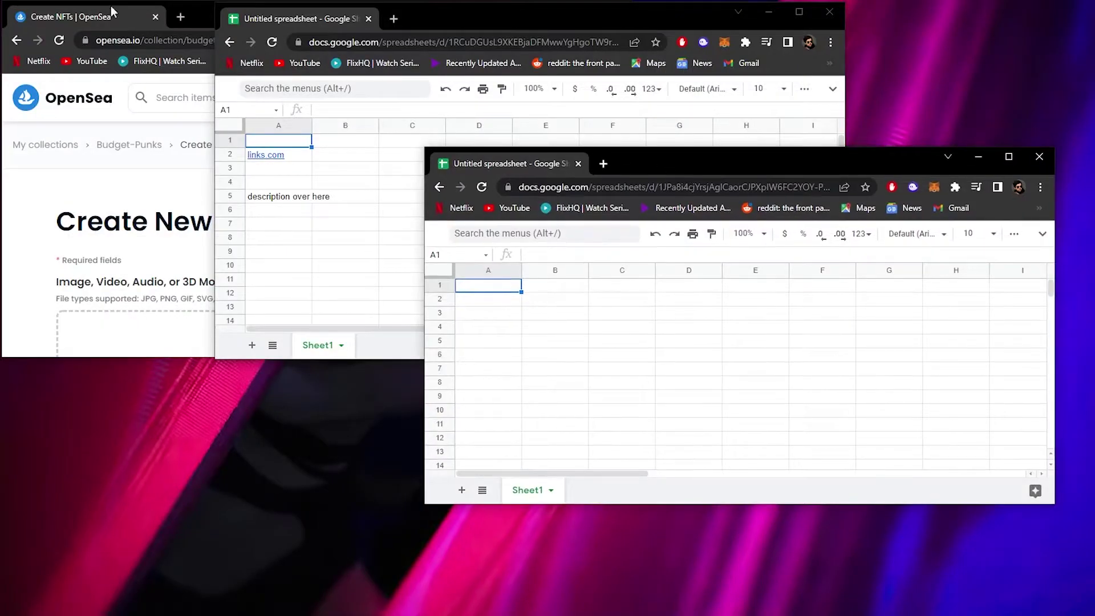
Step: Arrange the windows with the tall item form beside two stacked spreadsheets, the empty one above the one containing the link and description
left_click(201, 13)
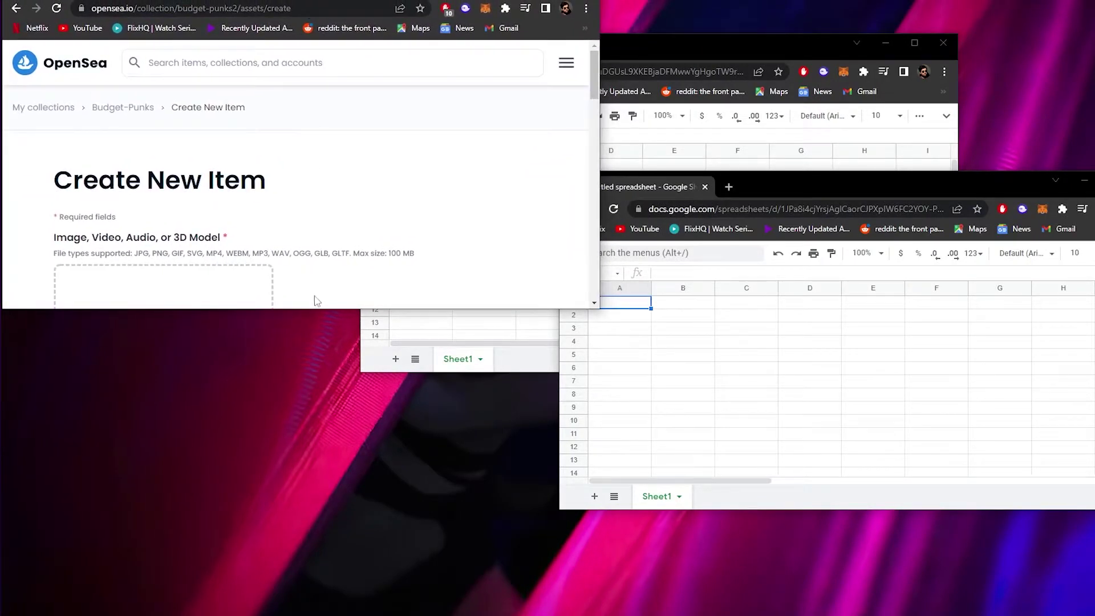
left_click_drag(310, 310, 354, 610)
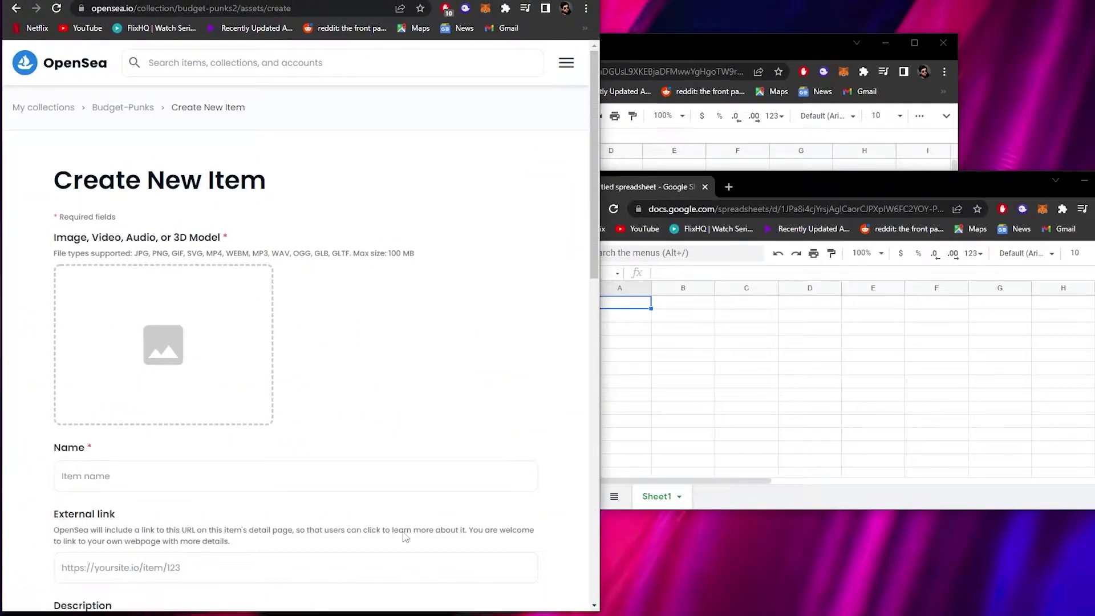
left_click_drag(675, 52, 752, 3)
left_click_drag(982, 187, 794, 186)
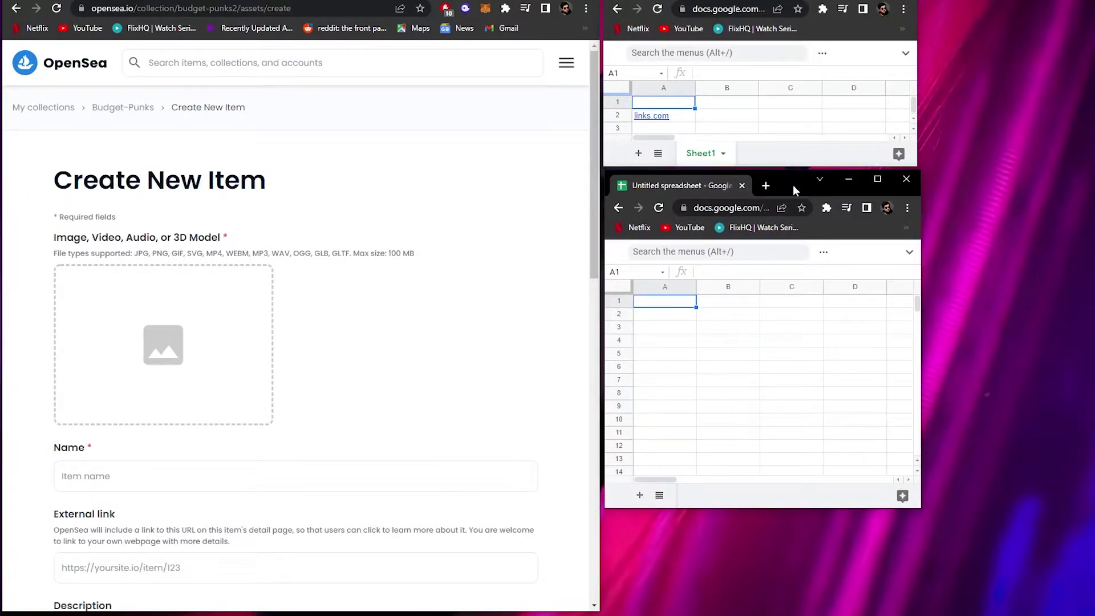
left_click_drag(749, 505, 751, 610)
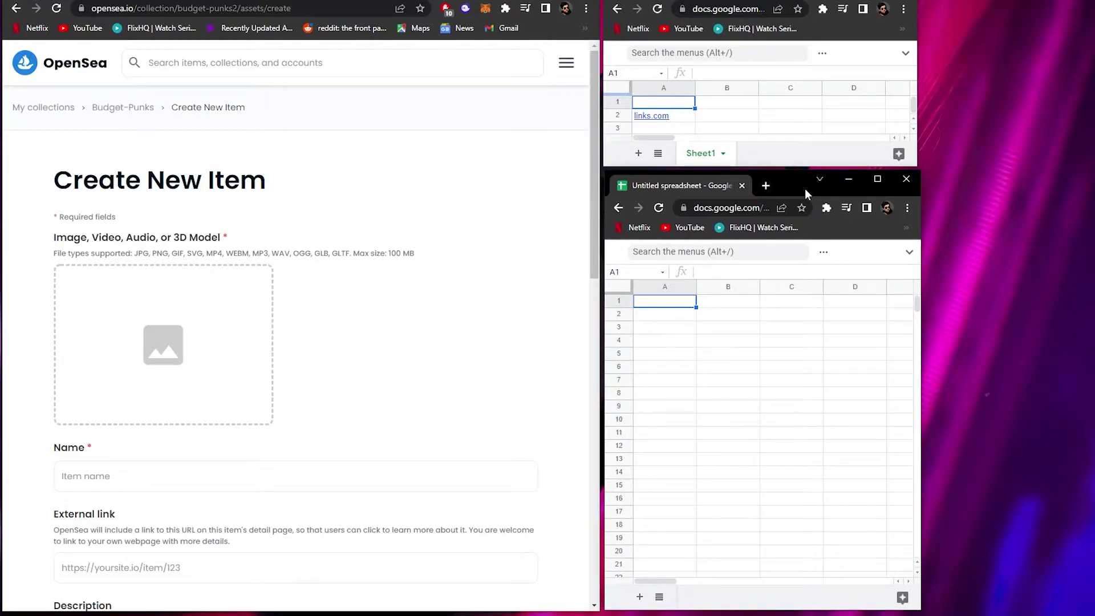
left_click_drag(805, 188, 1034, 154)
left_click_drag(799, 1, 813, 426)
left_click_drag(1022, 156, 810, 3)
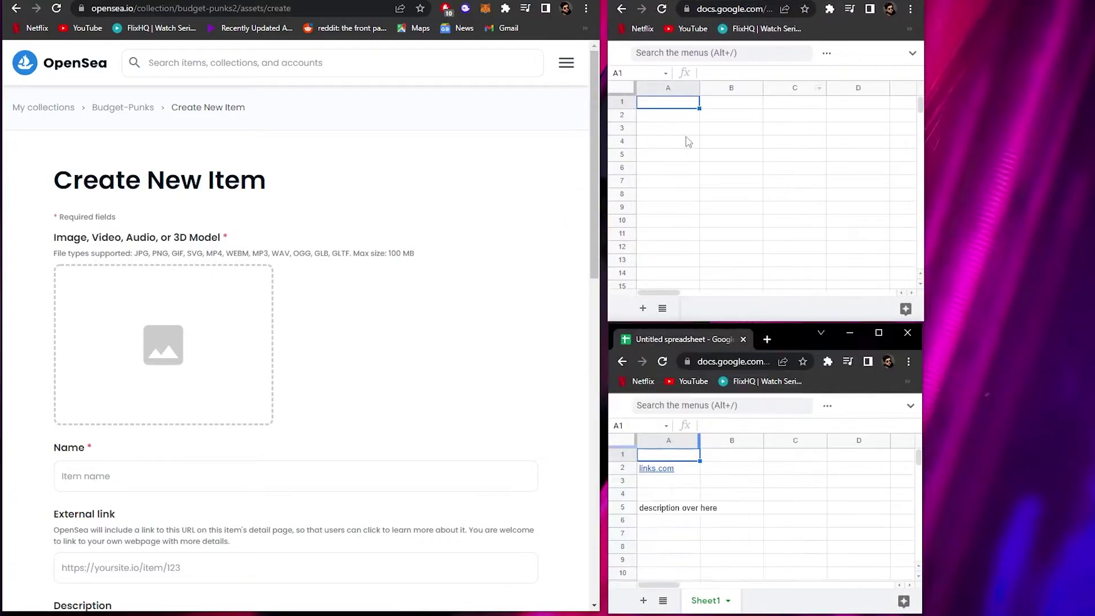
Step: Enter the headers "numbers" in A1 and "names" in B1 of the empty spreadsheet
left_click(679, 117)
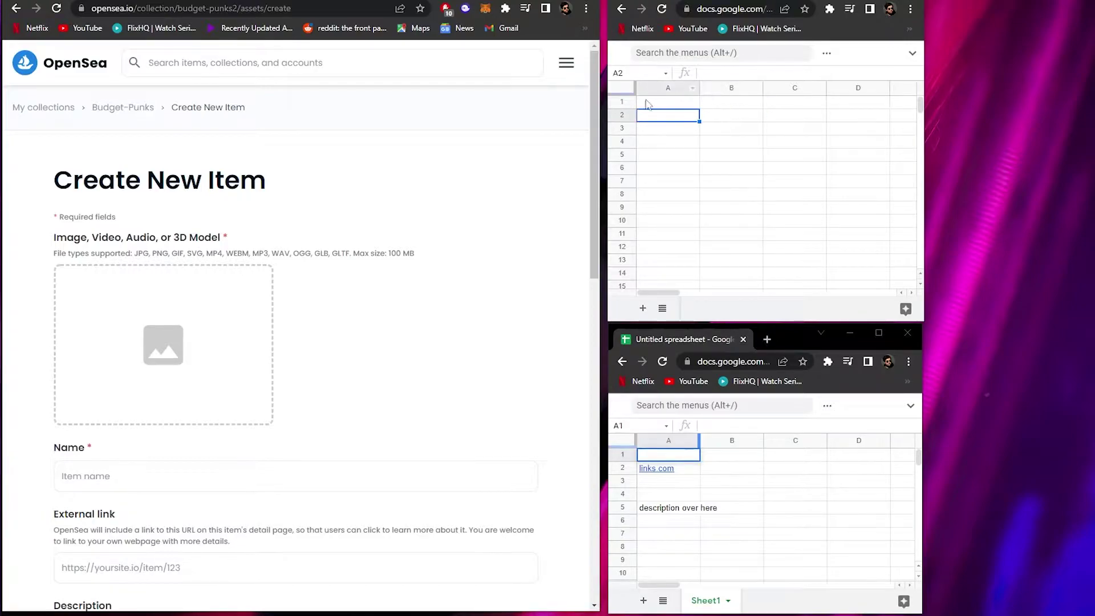
left_click(650, 104)
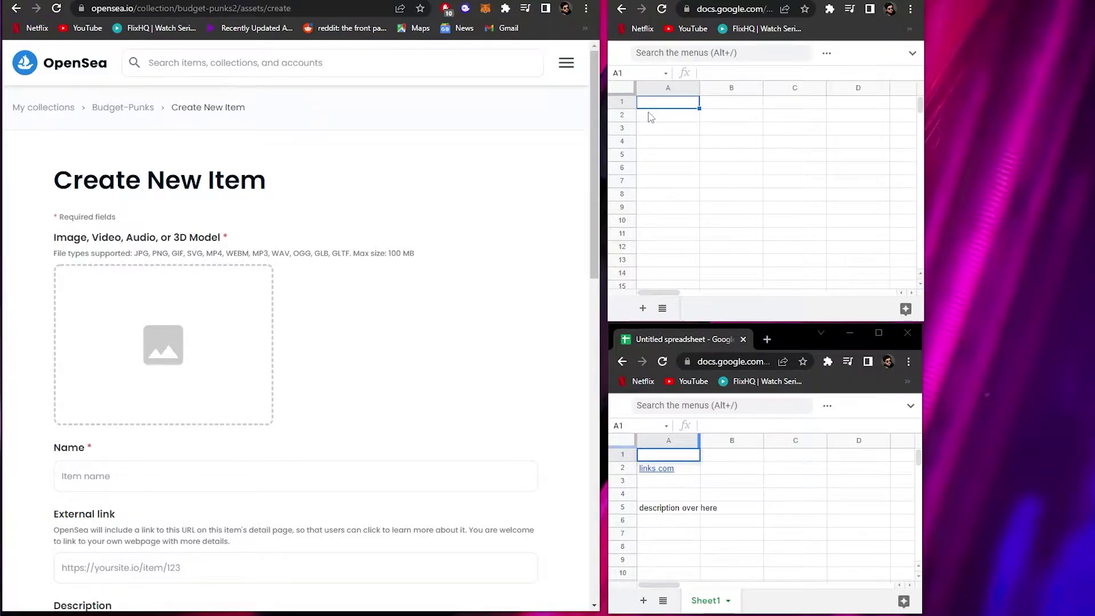
type("numbers")
key("Tab")
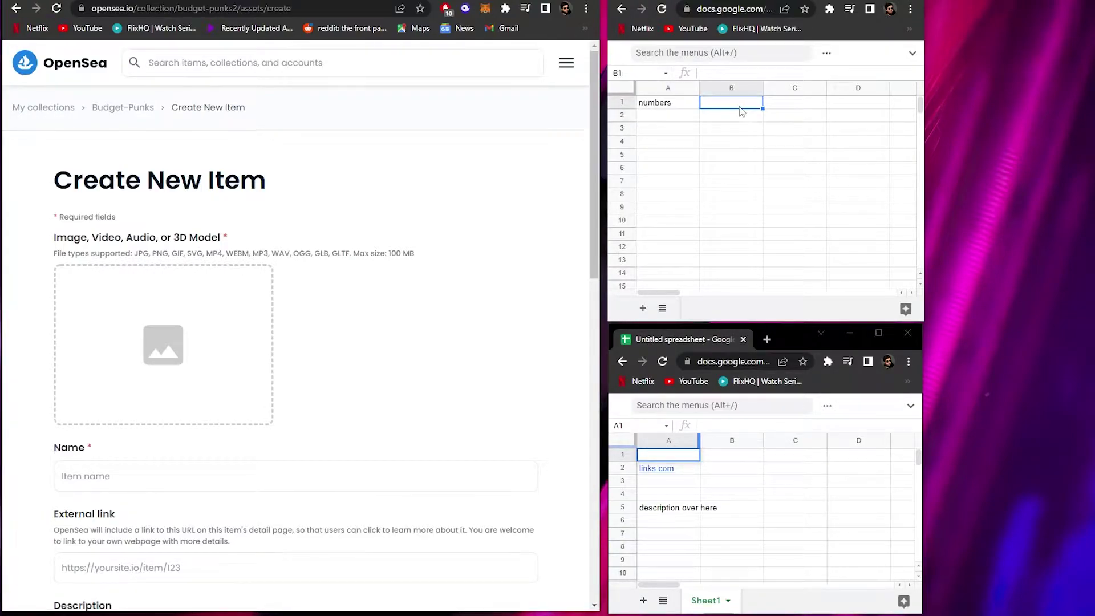
type("names")
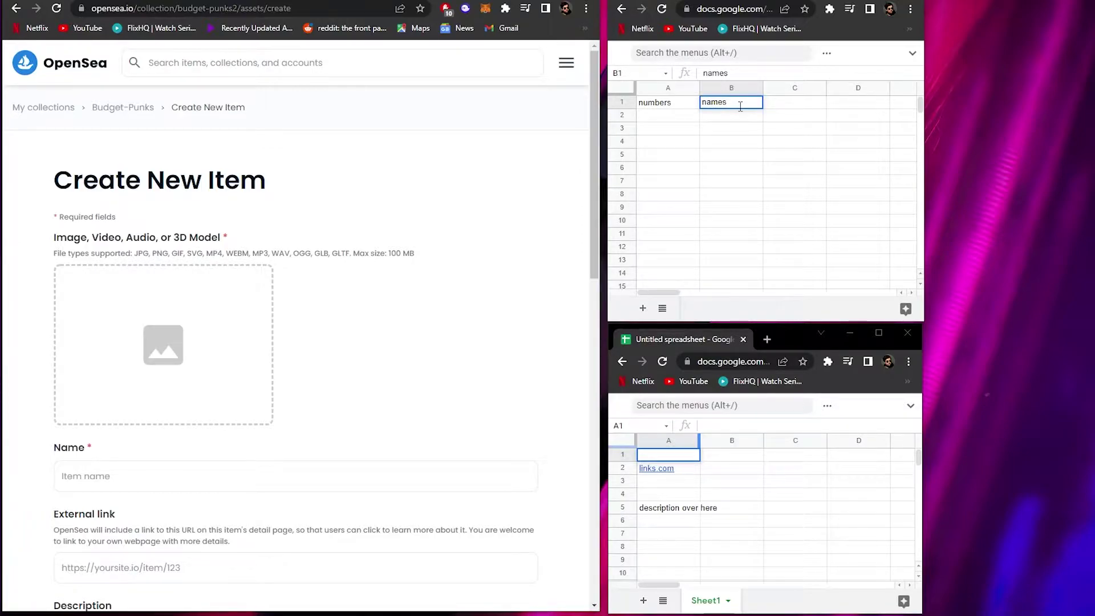
Step: Enter 0, 1 and 2 in cells A2 to A4 under the numbers header
left_click(666, 118)
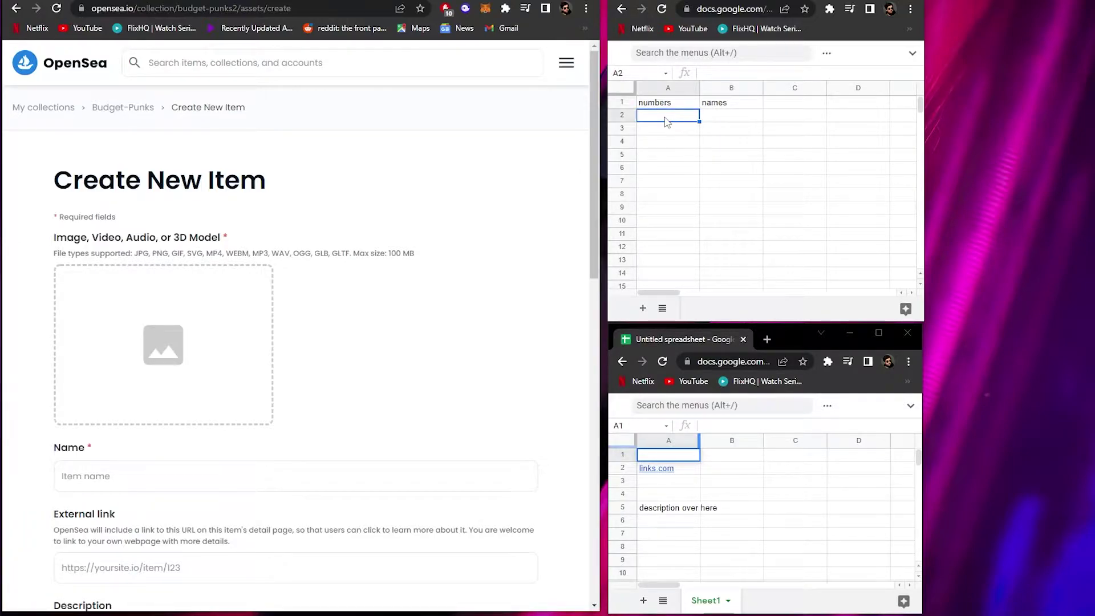
type("0")
left_click(681, 132)
type("1")
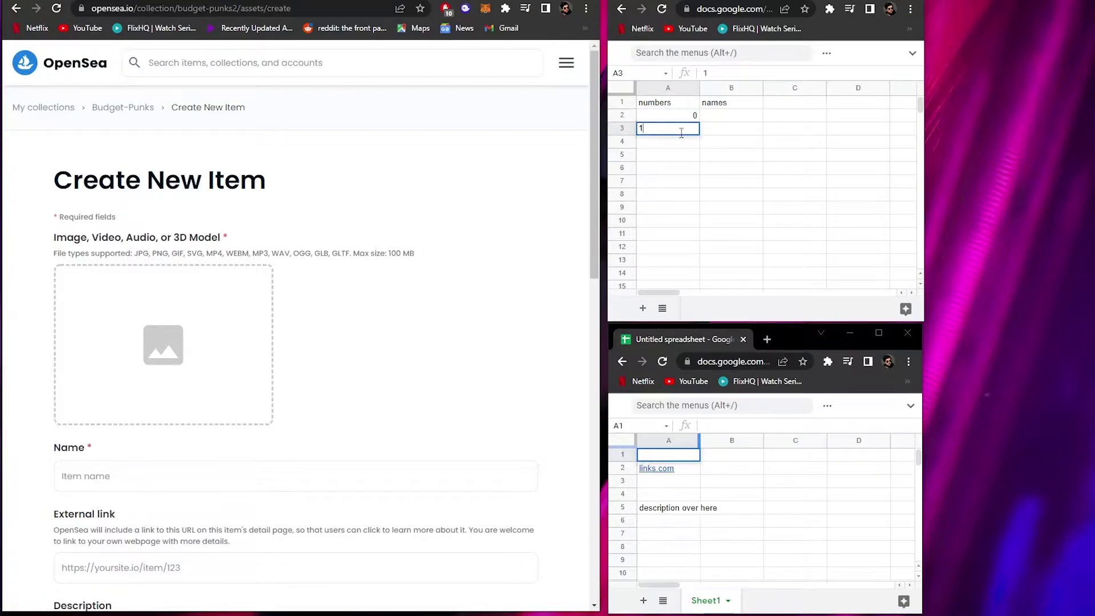
key("Return")
type("2")
key("Return")
Step: Enter "crypto punk#1", "crypto punk#2" and "crypto punk#3" in cells B2 to B4 under the names header
left_click(712, 116)
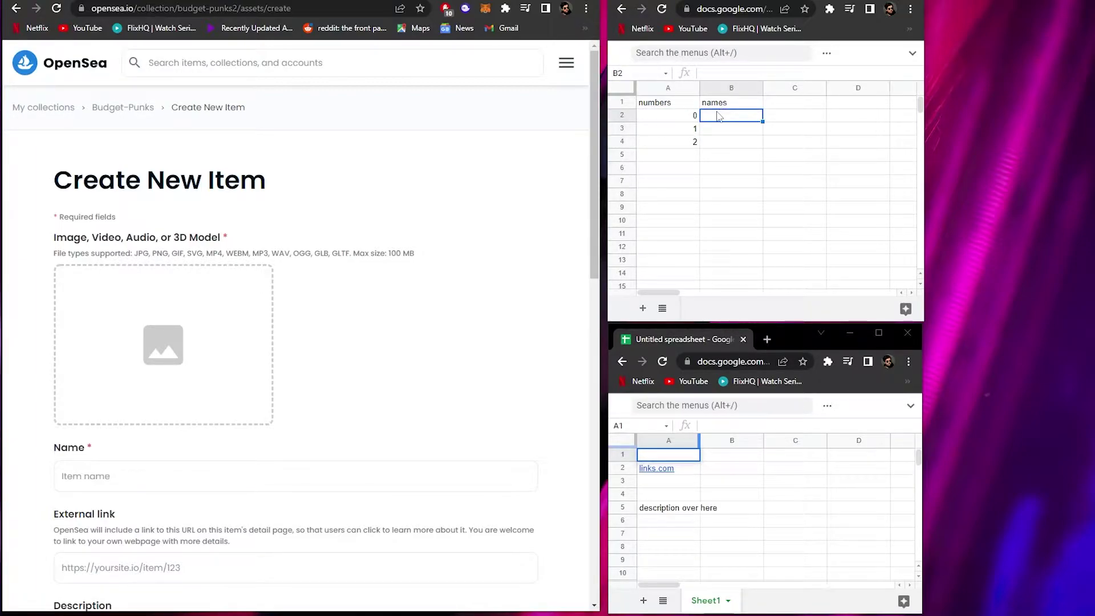
type("crypto punk")
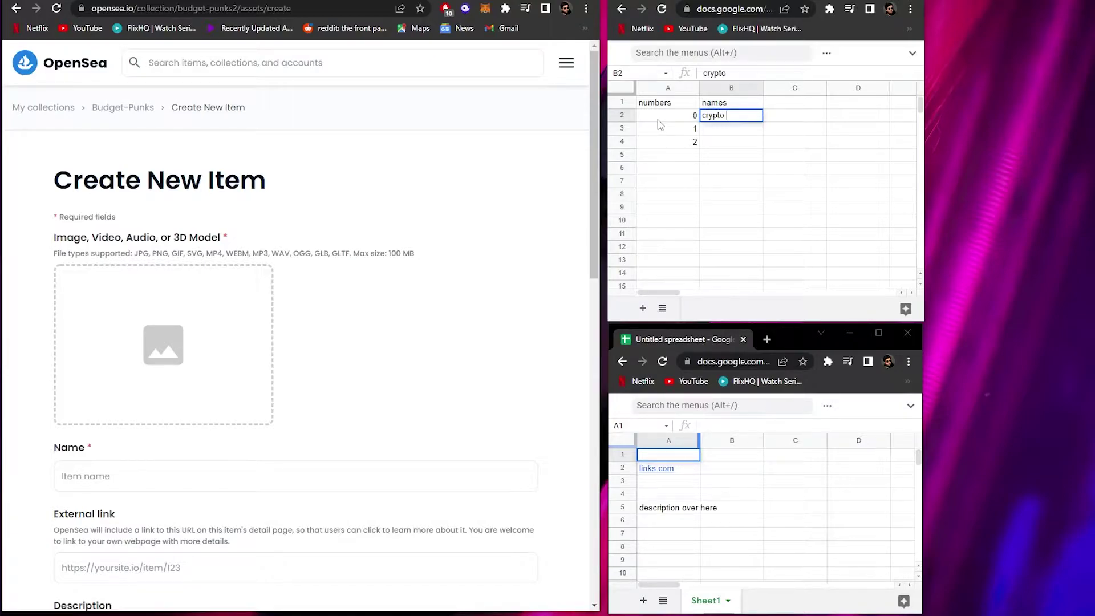
type("#")
type("1")
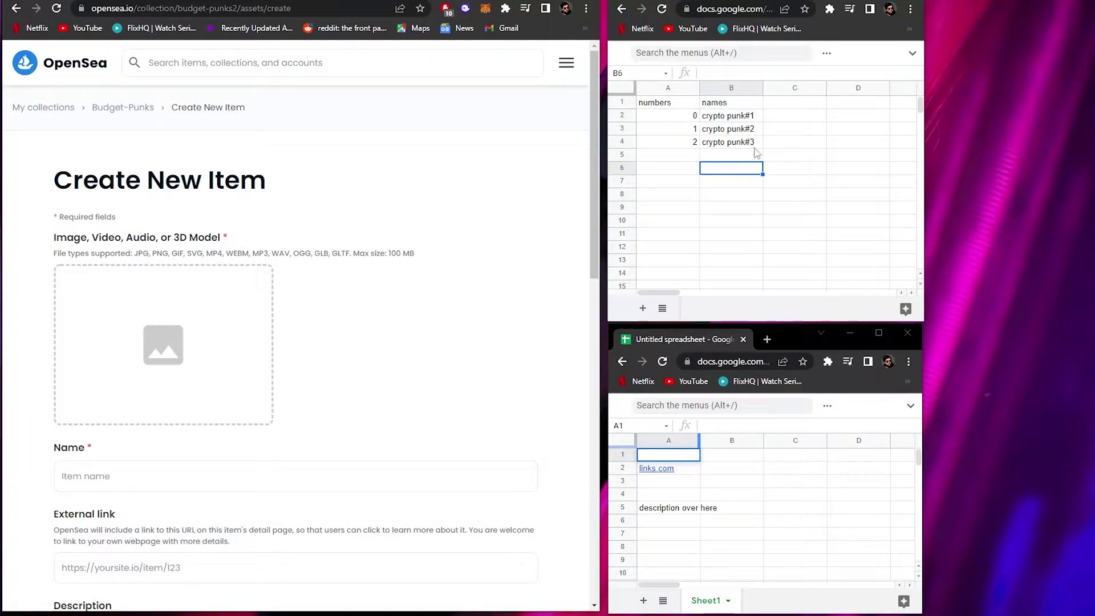
mouse_move(663, 118)
left_mouse_down()
mouse_move(698, 141)
mouse_move(743, 150)
left_mouse_up()
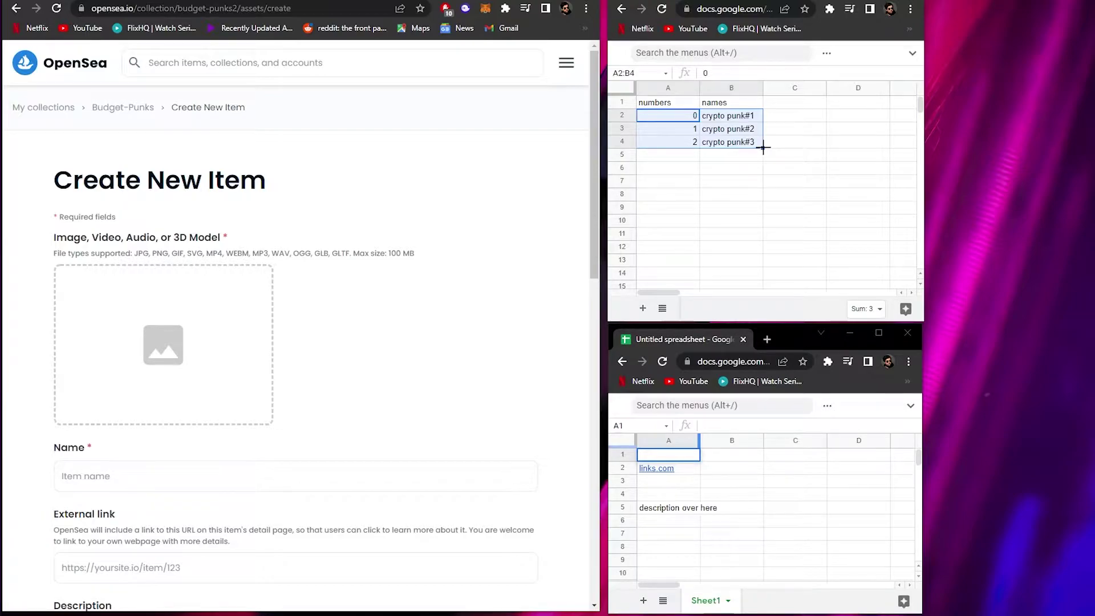
left_click_drag(763, 148, 759, 212)
key("ctrl+z")
key("ctrl+z")
Step: Extend the number and name series in A2:B4 down through row 50
mouse_move(763, 147)
left_mouse_down()
mouse_move(763, 315)
mouse_move(761, 111)
mouse_move(764, 147)
left_mouse_up()
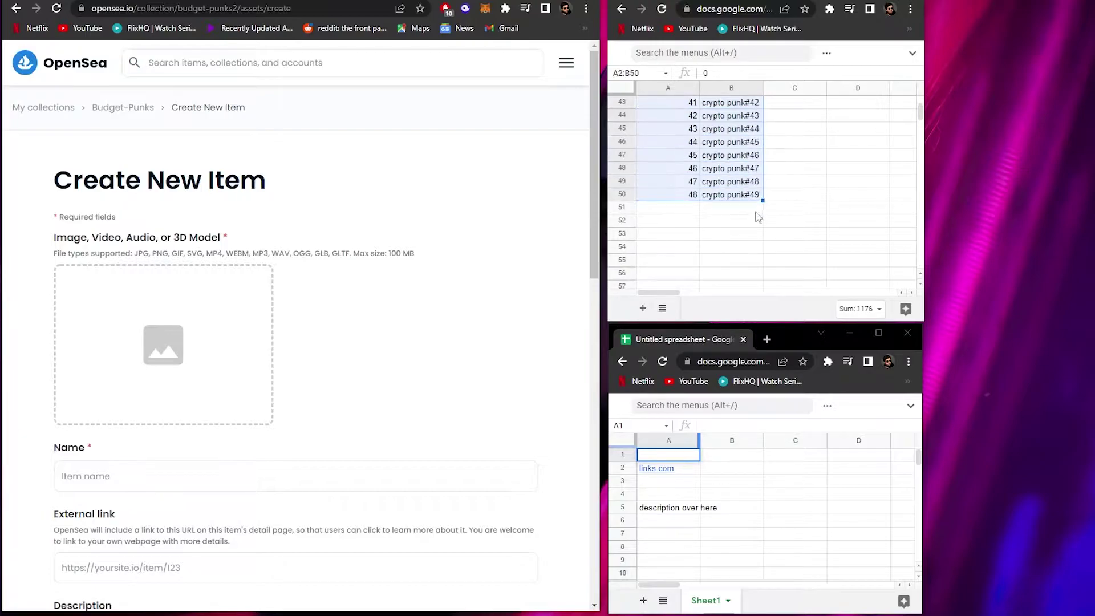
left_click(768, 238)
left_click(791, 225)
scroll(845, 262, "up", 9)
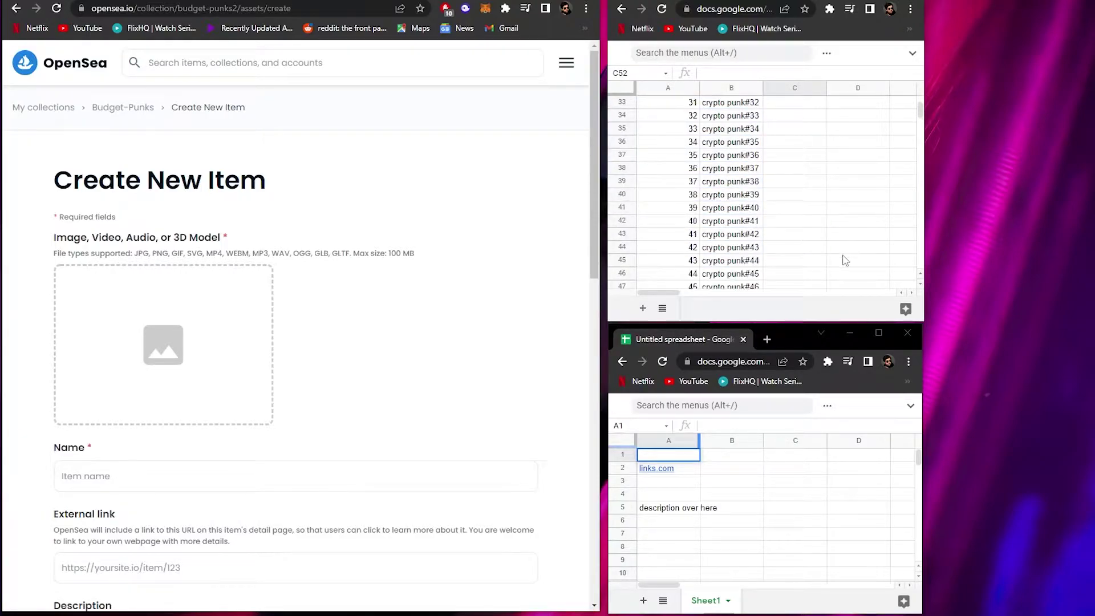
scroll(845, 262, "up", 5)
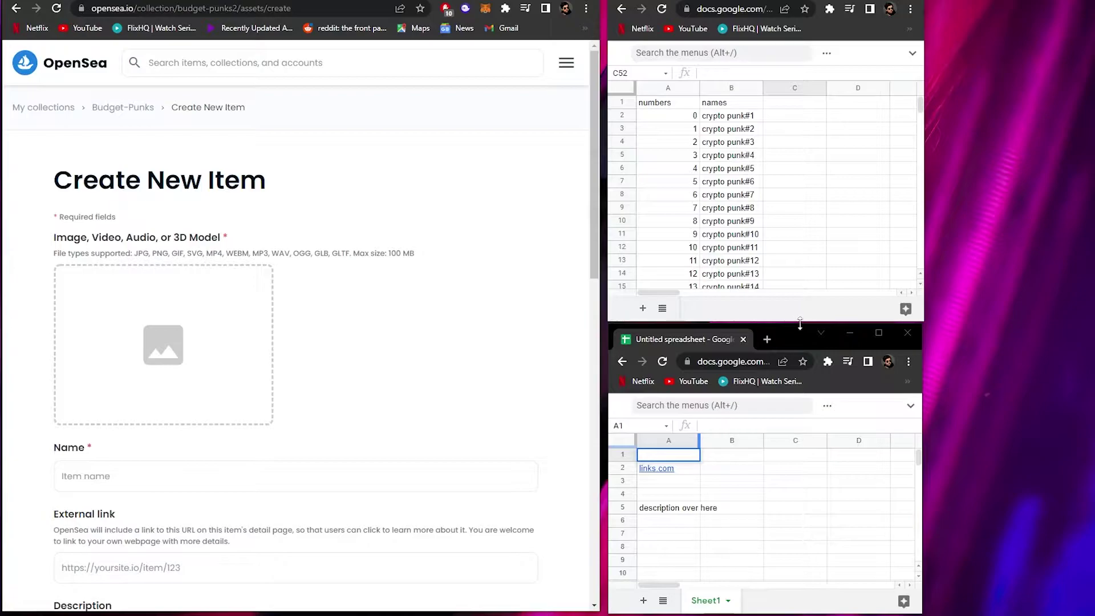
Step: Shrink the numbers spreadsheet window to its first two rows and extend the link spreadsheet window upward to fill the freed space
left_click_drag(800, 321, 794, 155)
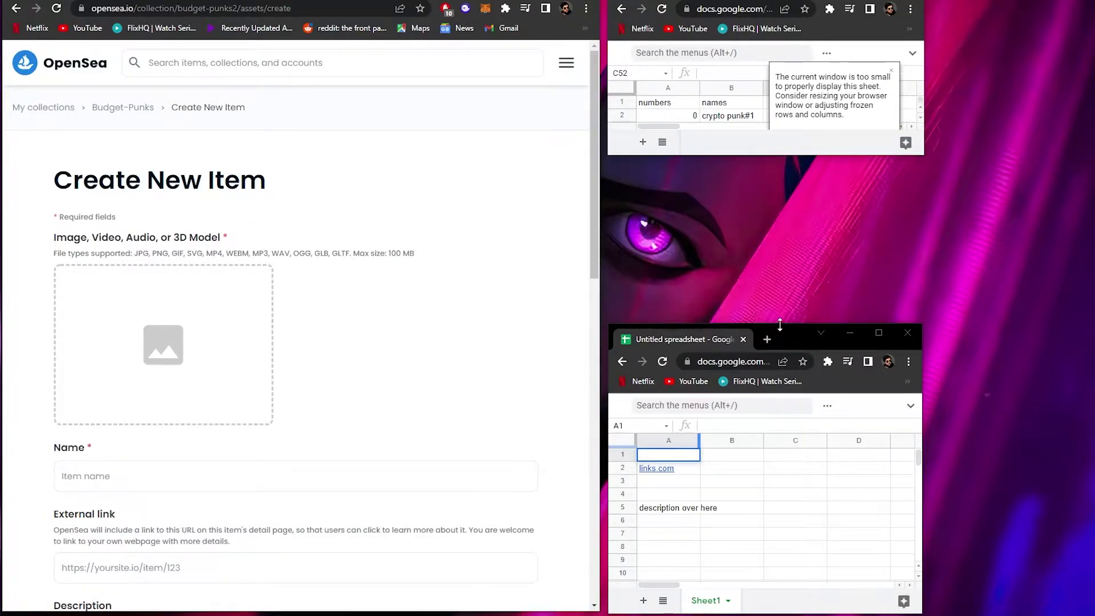
left_click_drag(797, 330, 858, 143)
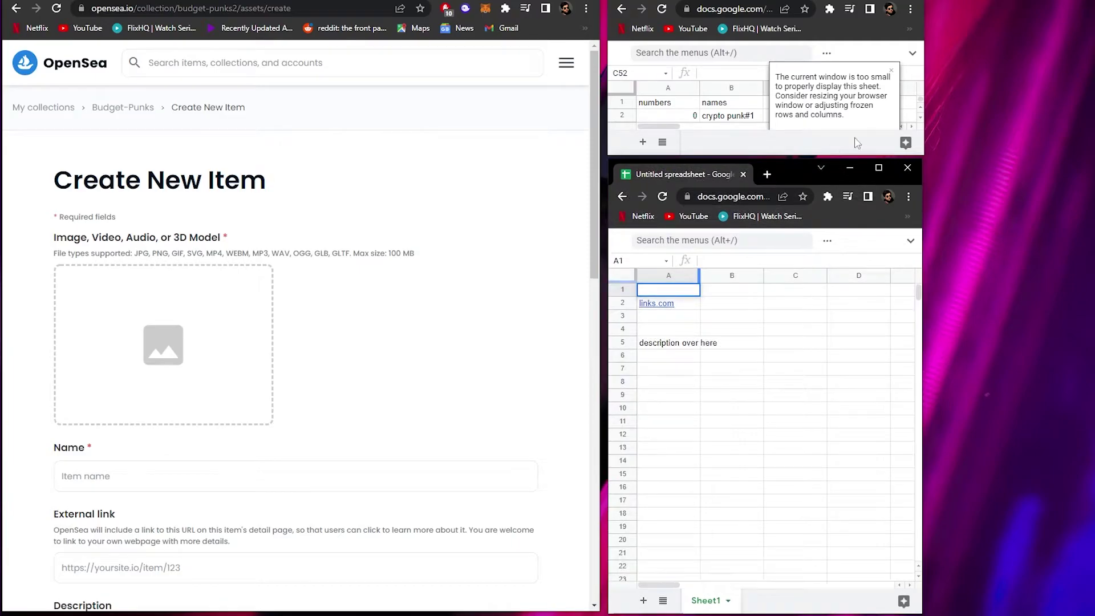
left_click(891, 71)
left_click(796, 369)
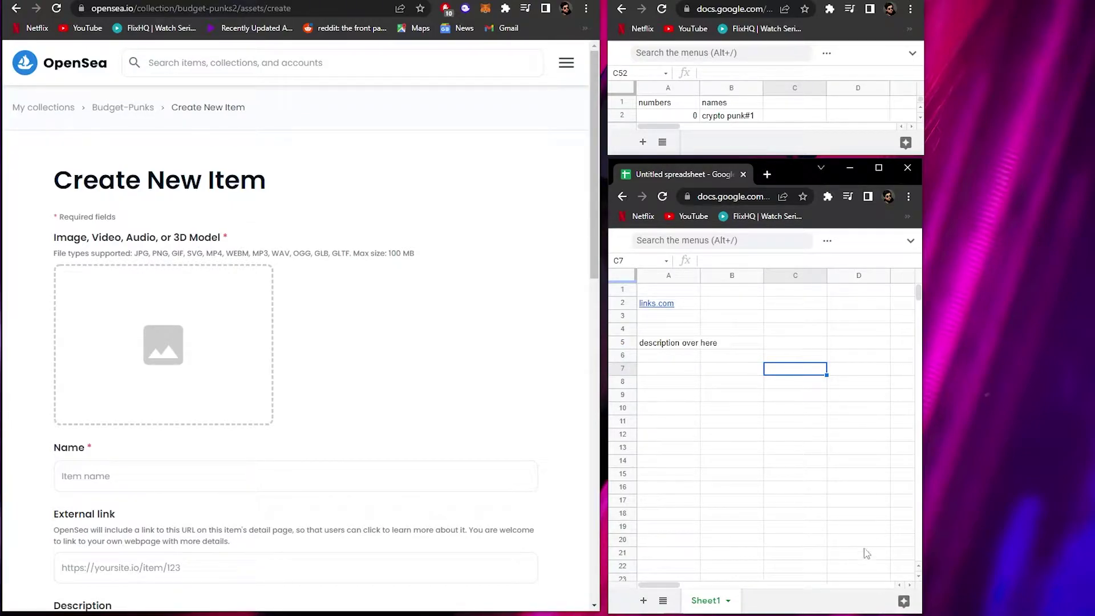
Step: Launch MiniMouseMacro from the Programs folder in Downloads and close the folder window
key("alt+Tab")
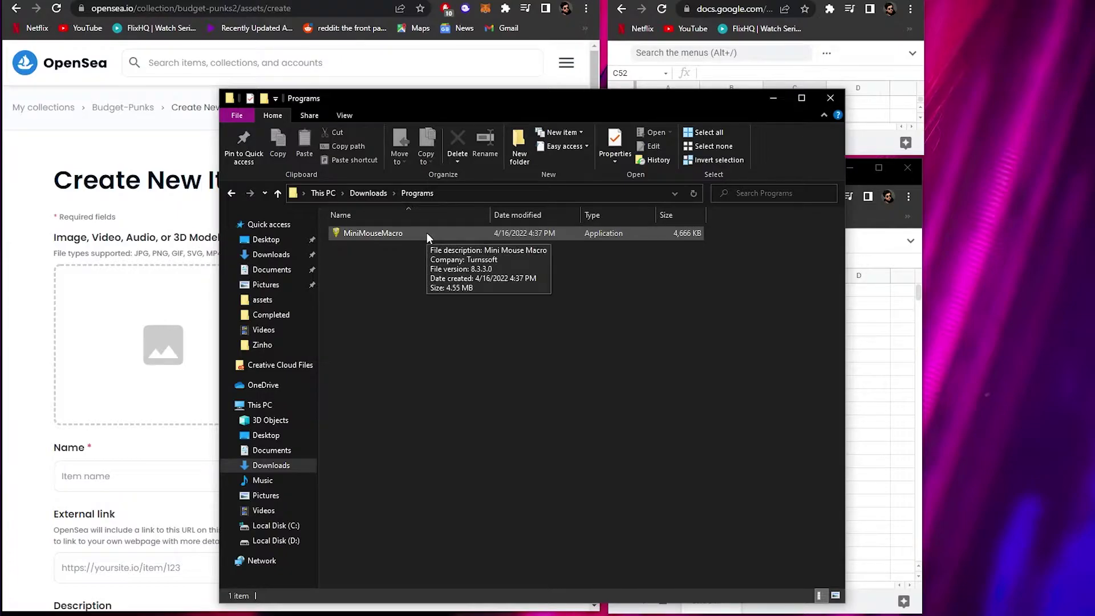
double_click(427, 233)
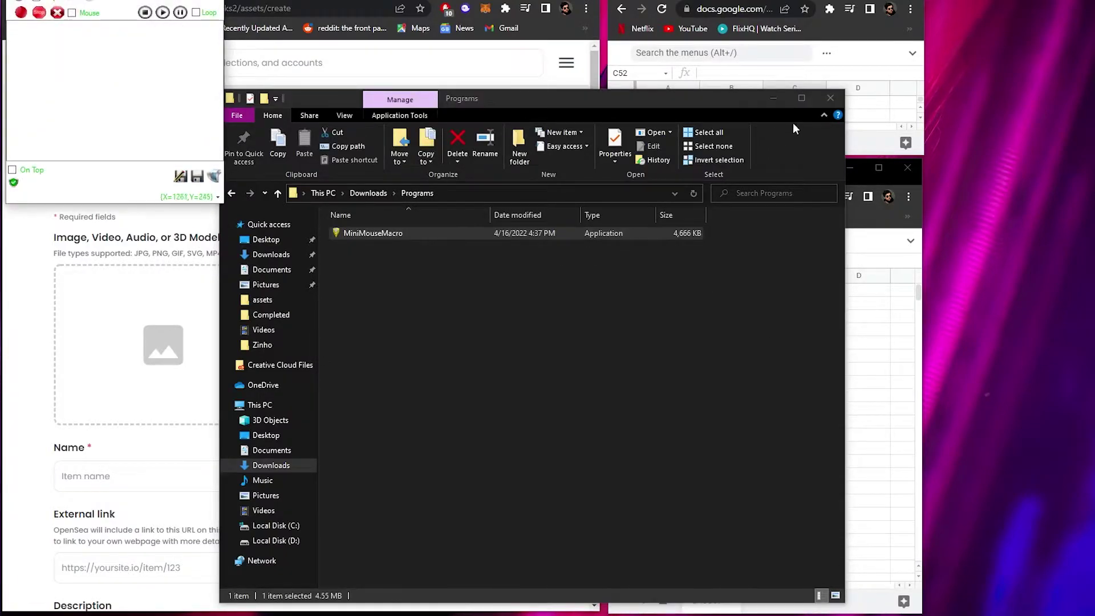
left_click(830, 98)
Step: Place the macro recorder window on the free desktop area beside the spreadsheets and make it taller
left_click_drag(113, 0, 1078, 1)
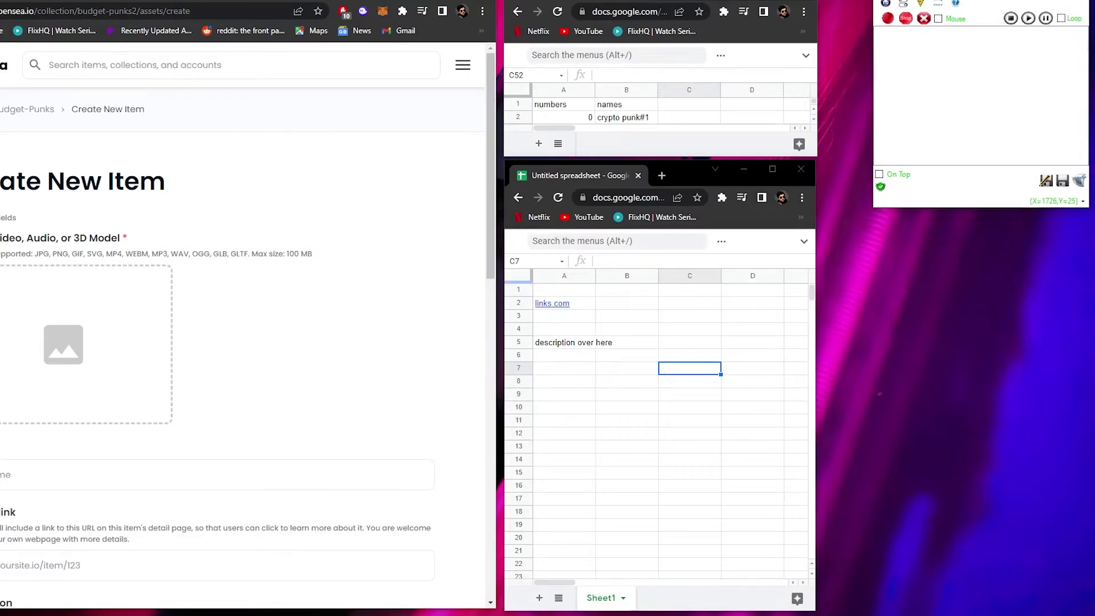
left_click_drag(979, 12, 975, 13)
left_click_drag(983, 209, 988, 452)
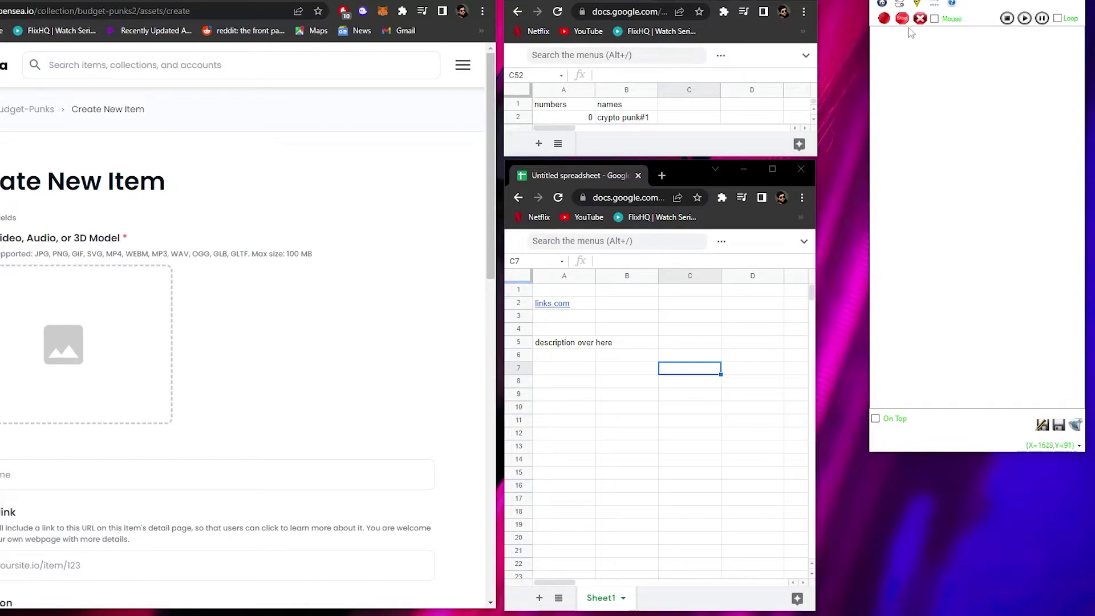
Step: Record a short test macro that uploads image 1 from the assets folder as the item's media, and remove its surplus last action
left_click(885, 20)
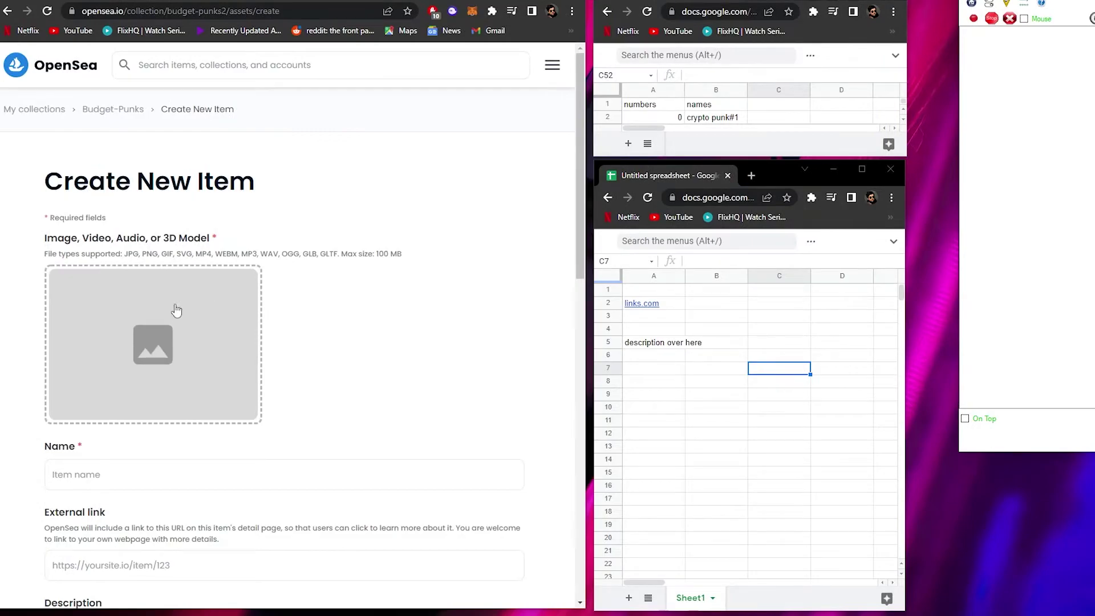
left_click(175, 307)
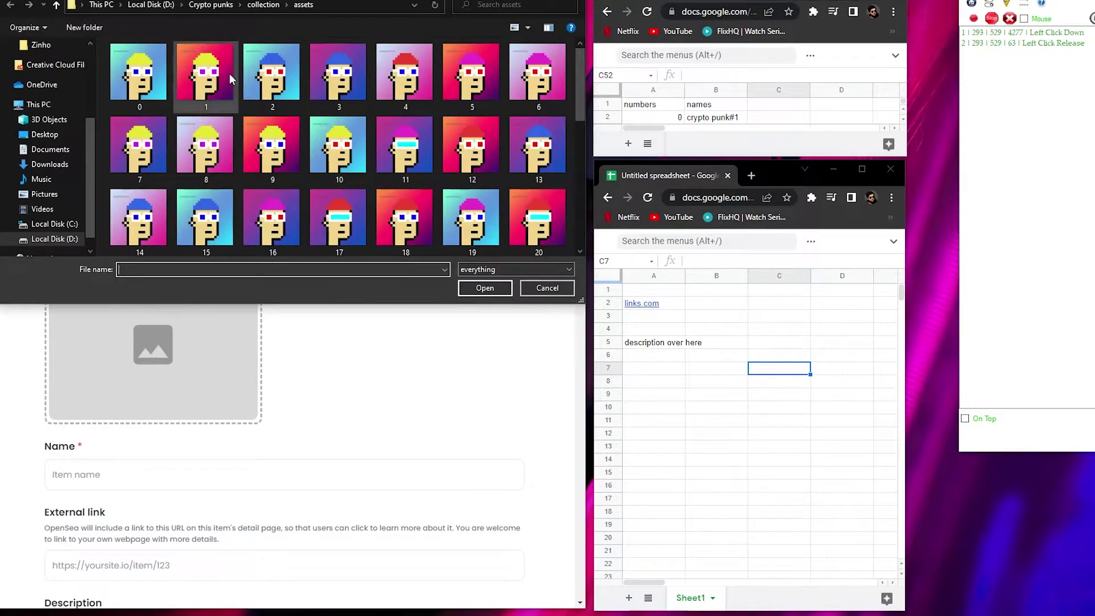
left_click(229, 74)
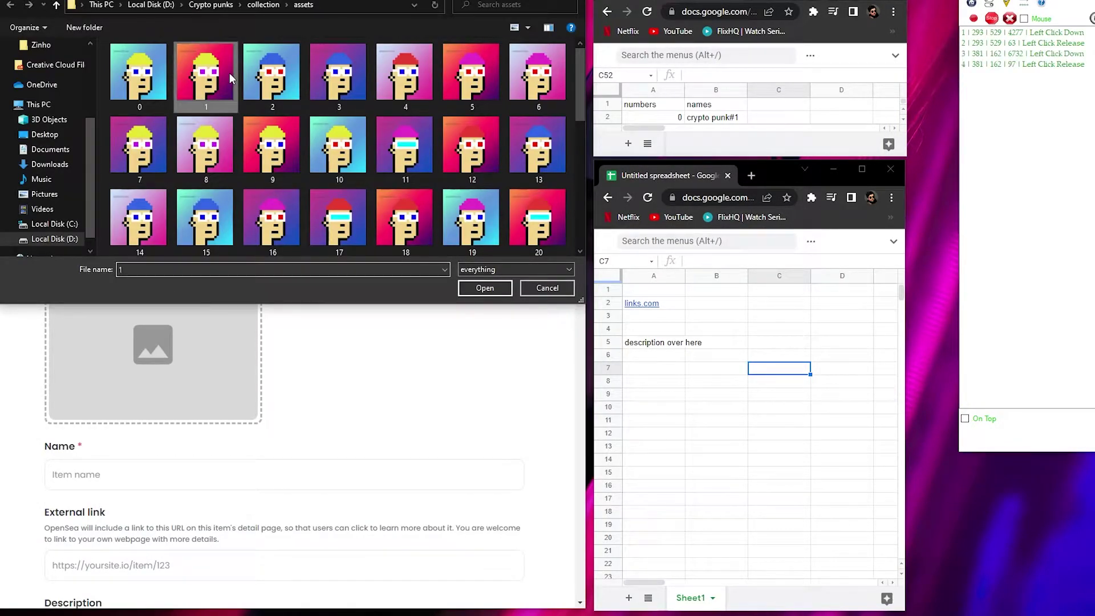
left_click(489, 287)
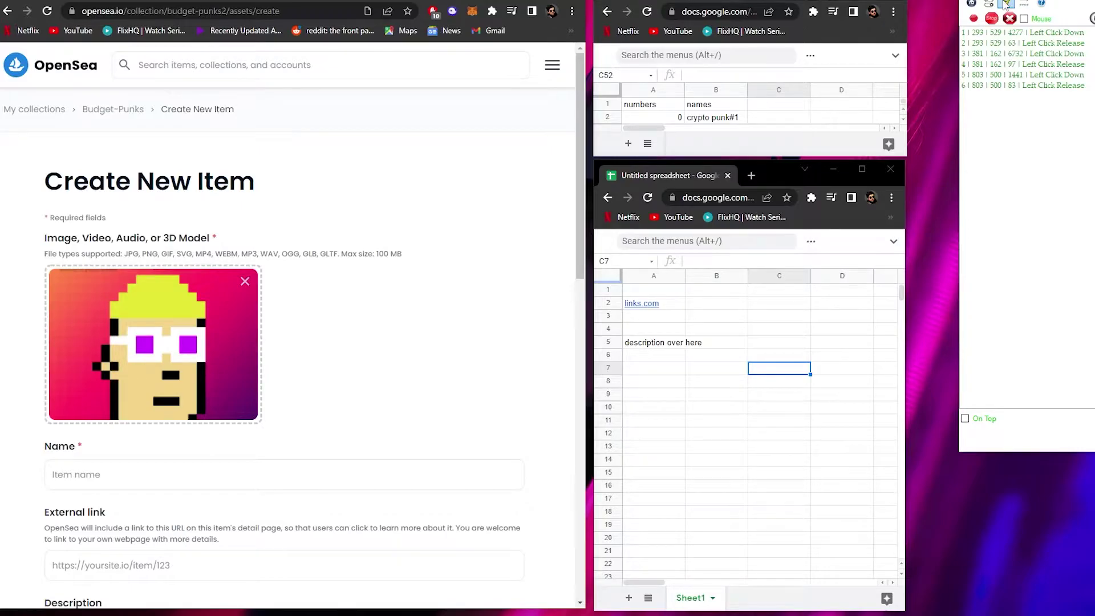
left_click(903, 19)
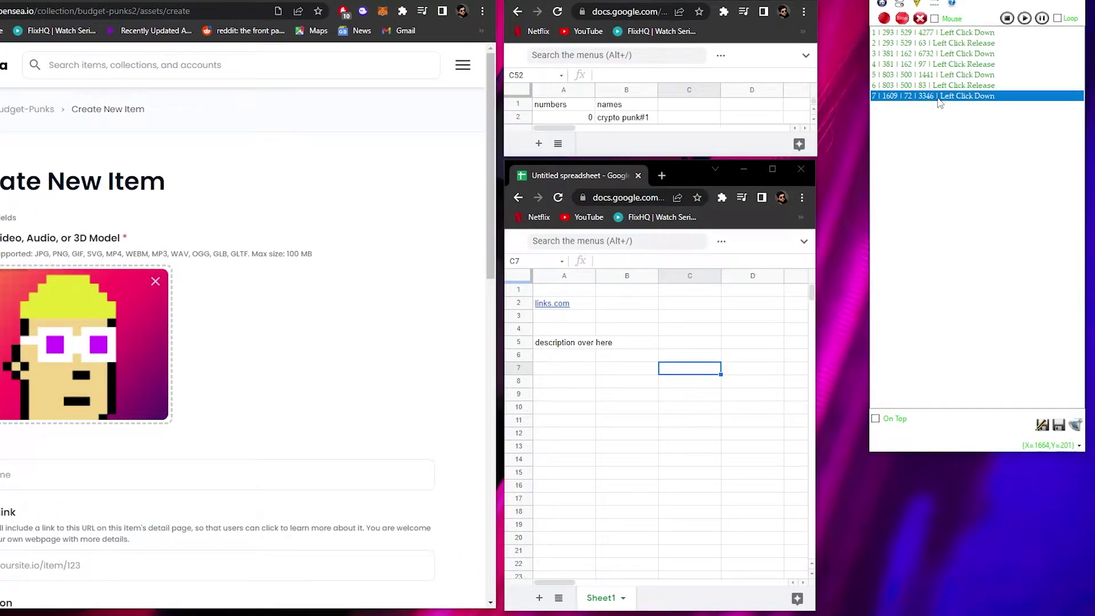
key("Delete")
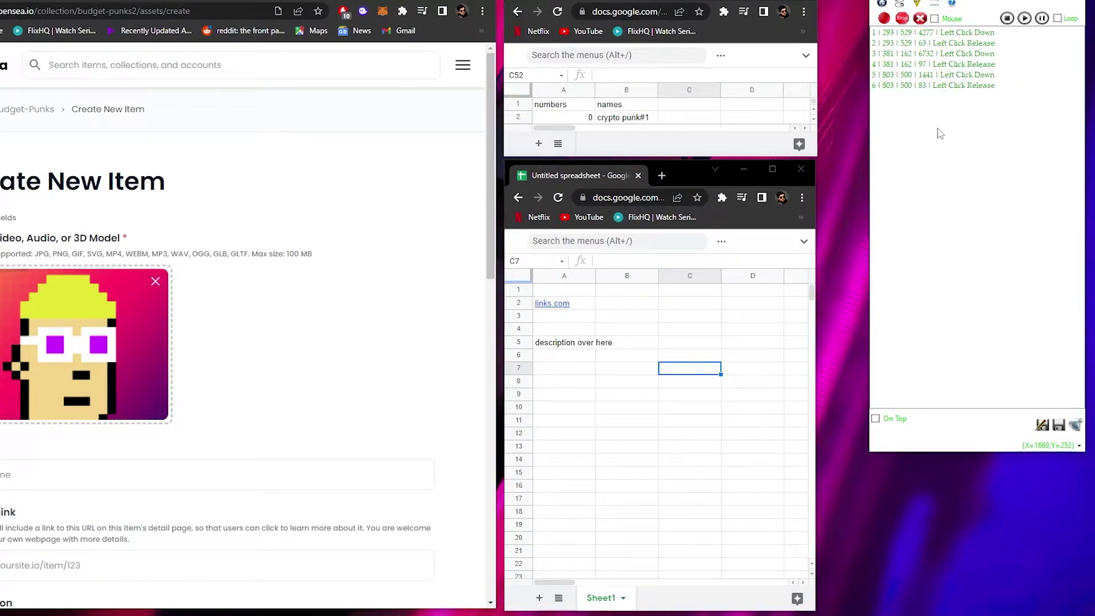
Step: Play back the test macro to repeat the upload of image 1
left_click(1025, 18)
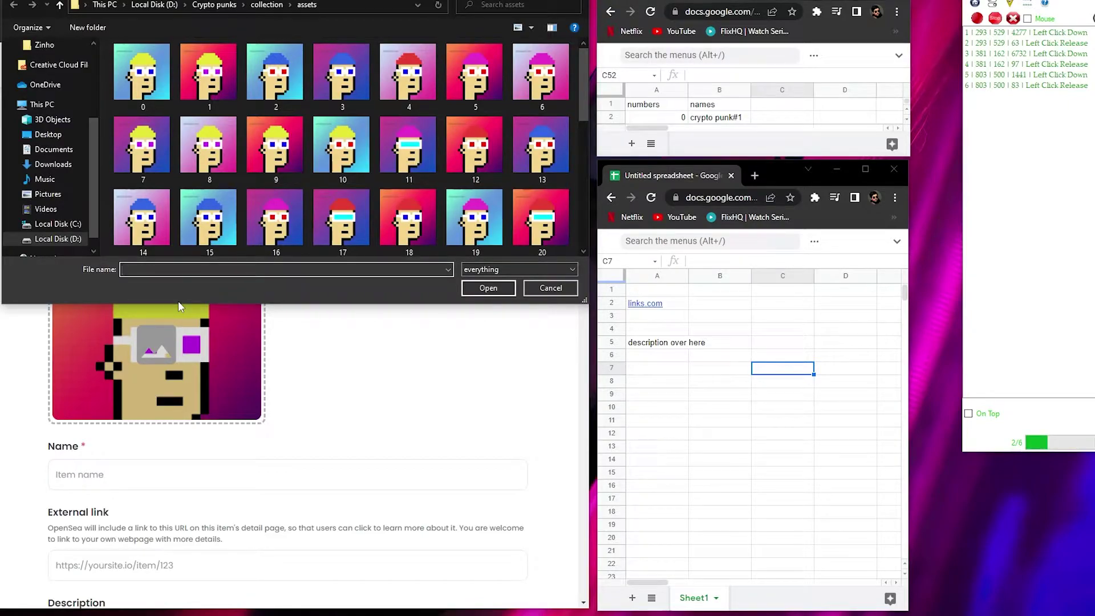
left_click(233, 73)
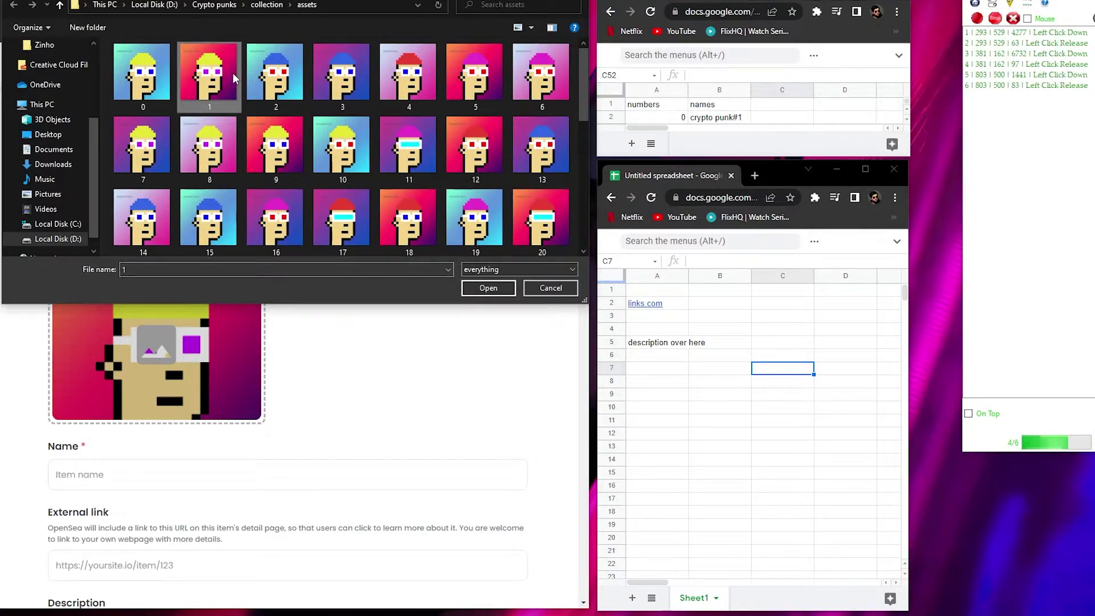
left_click(495, 288)
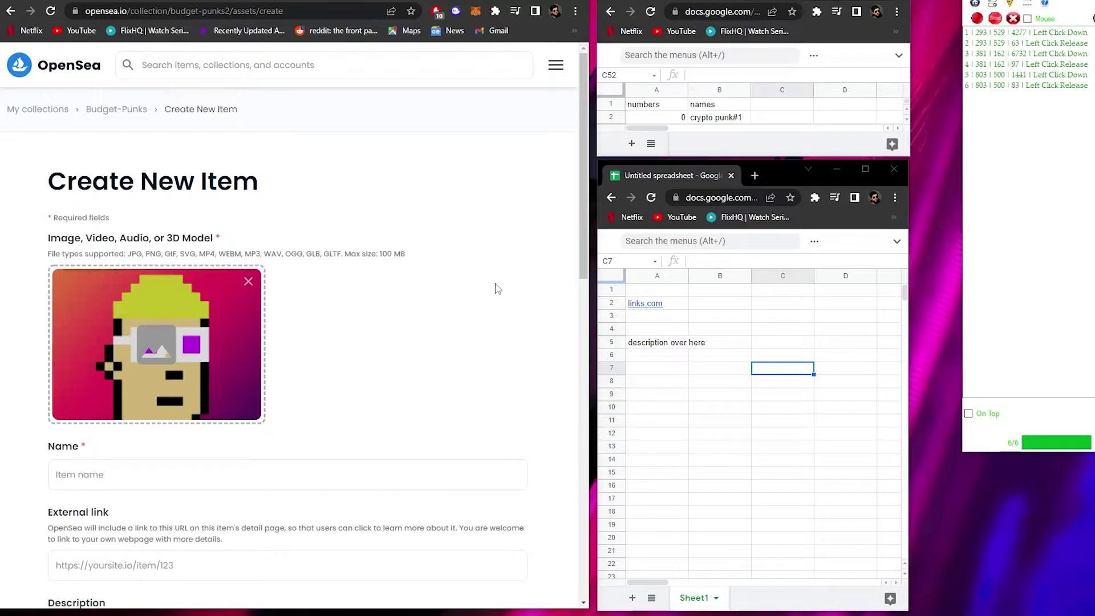
Step: Clear all recorded actions from the macro list and remove the uploaded image from the new item form
left_click(1010, 6)
left_click(599, 341)
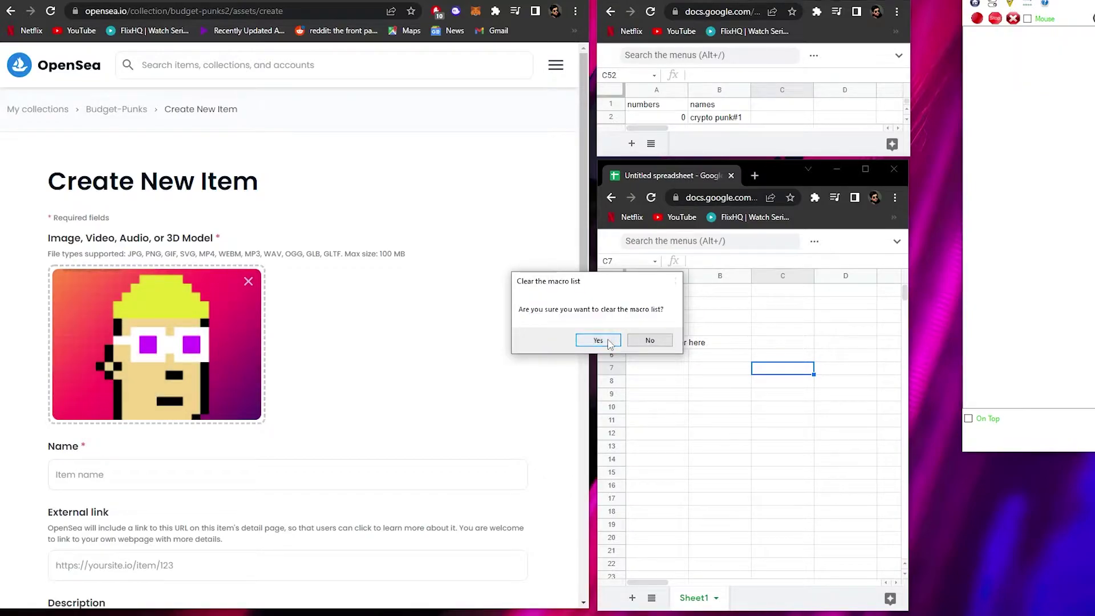
left_click(248, 281)
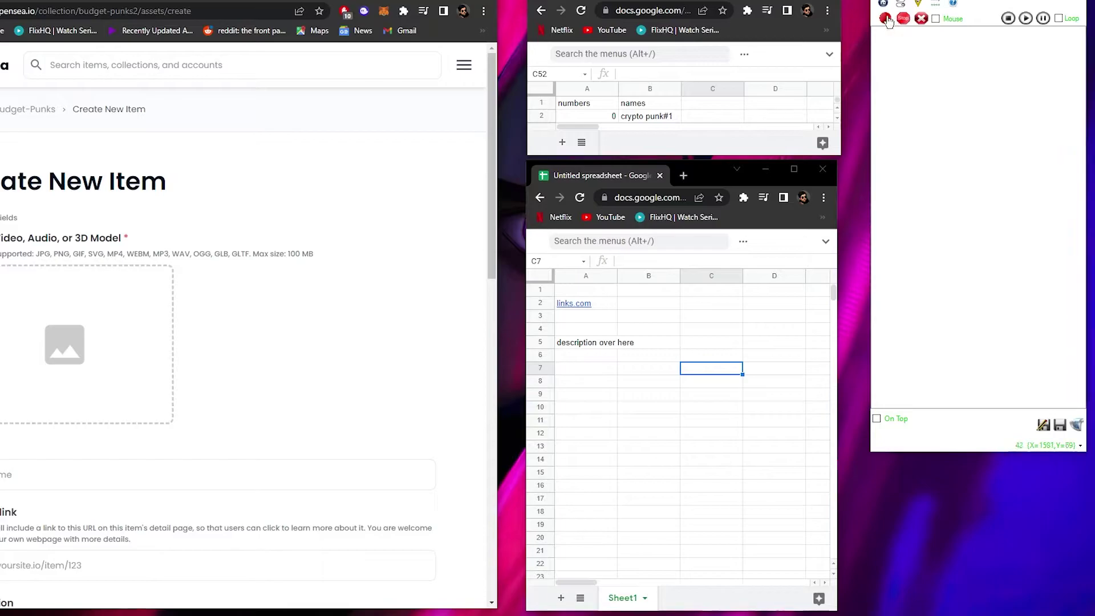
Step: Start a new macro recording and upload the item image, using the number copied from cell A2 as the file name
left_click(887, 20)
left_click(607, 119)
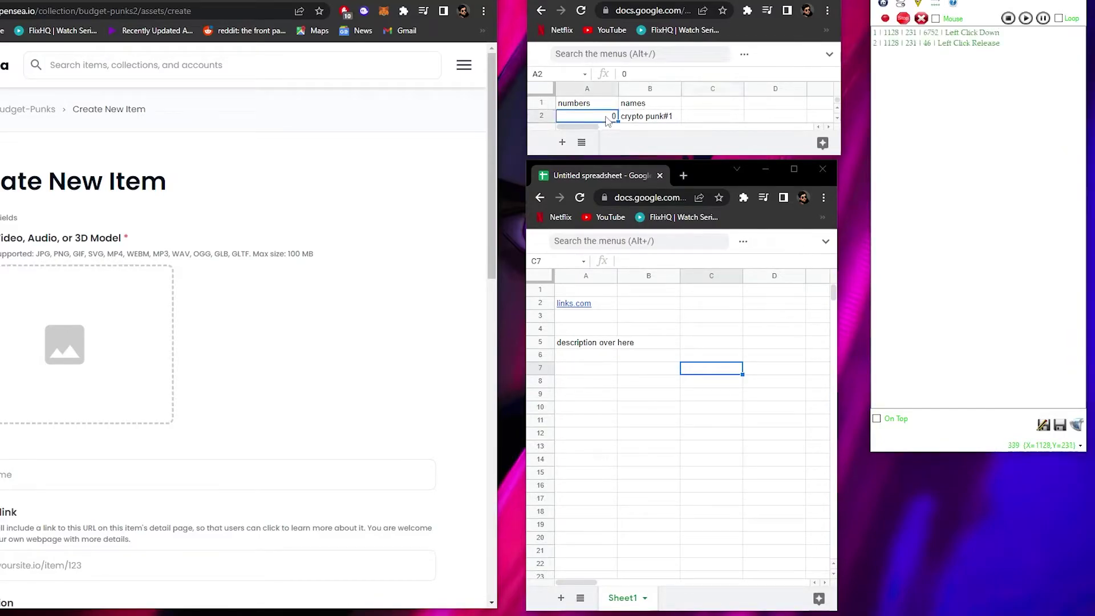
key("ctrl+c")
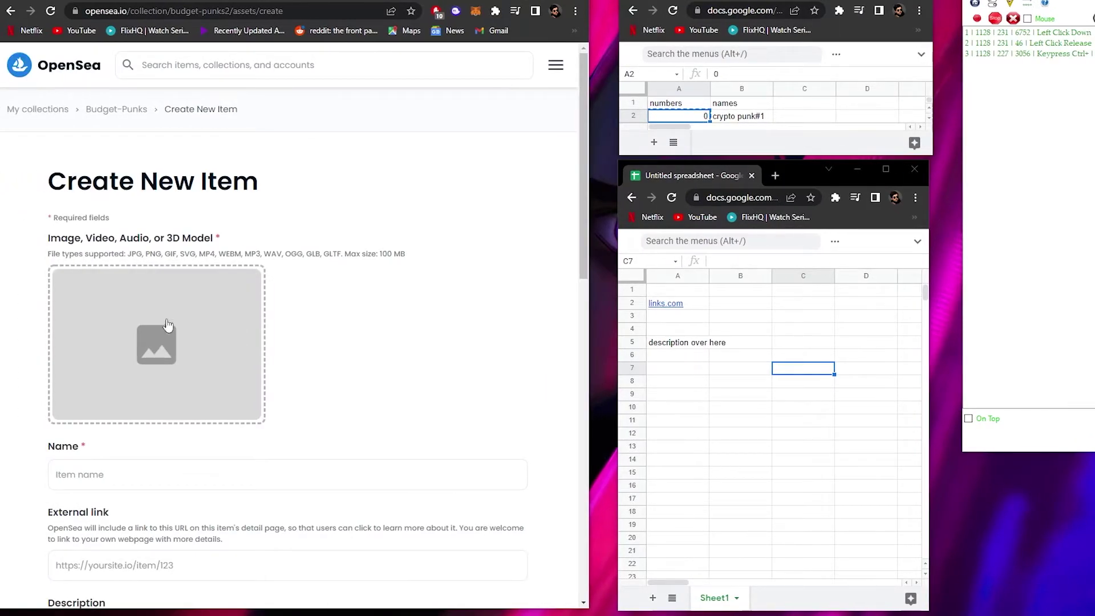
left_click(167, 325)
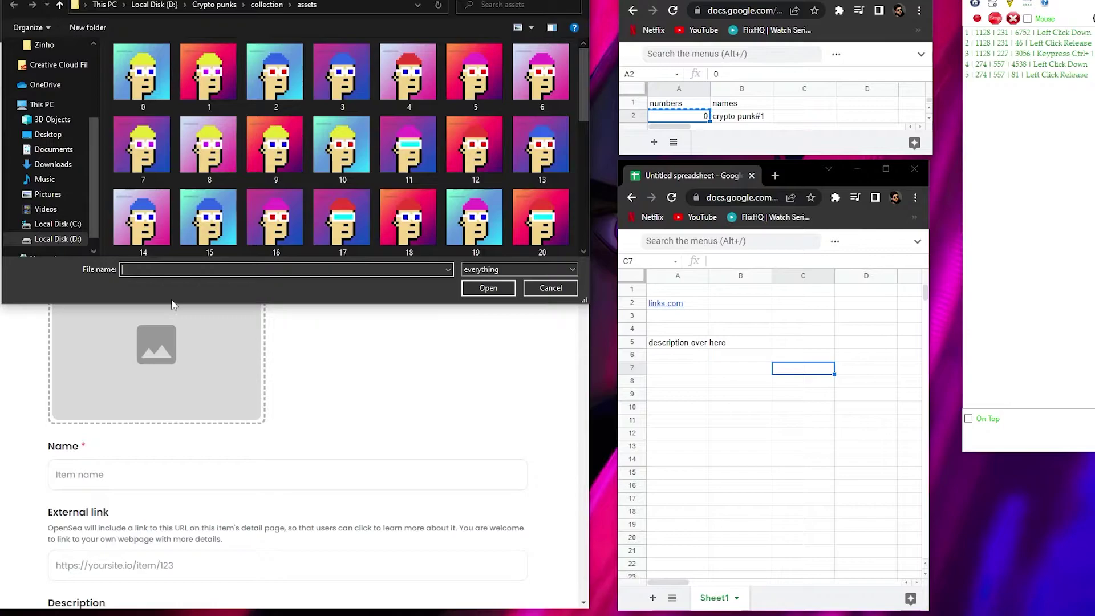
key("ctrl+v")
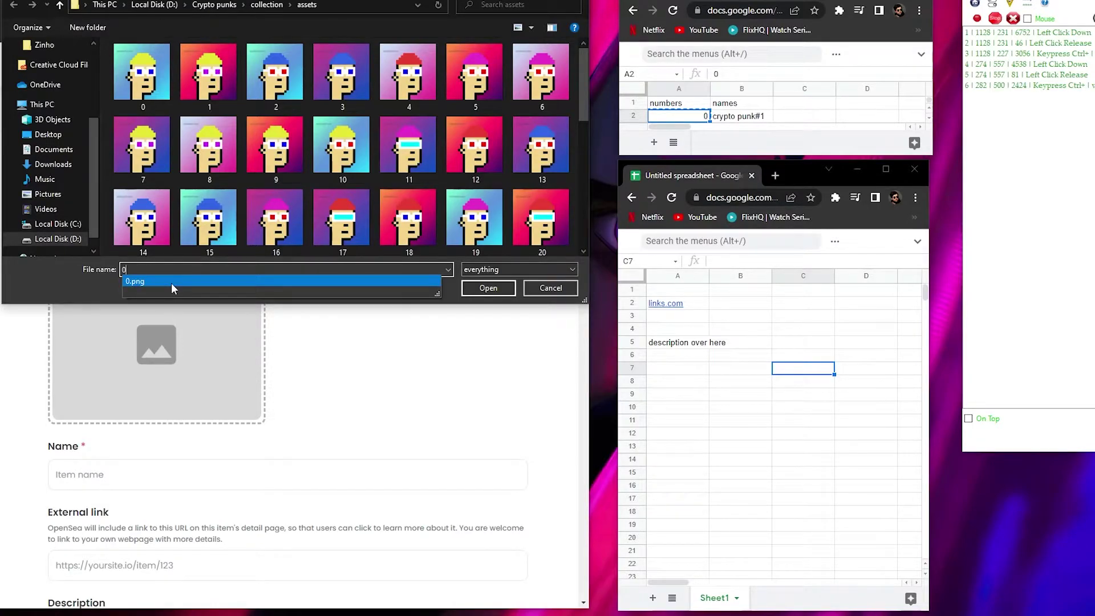
key("Return")
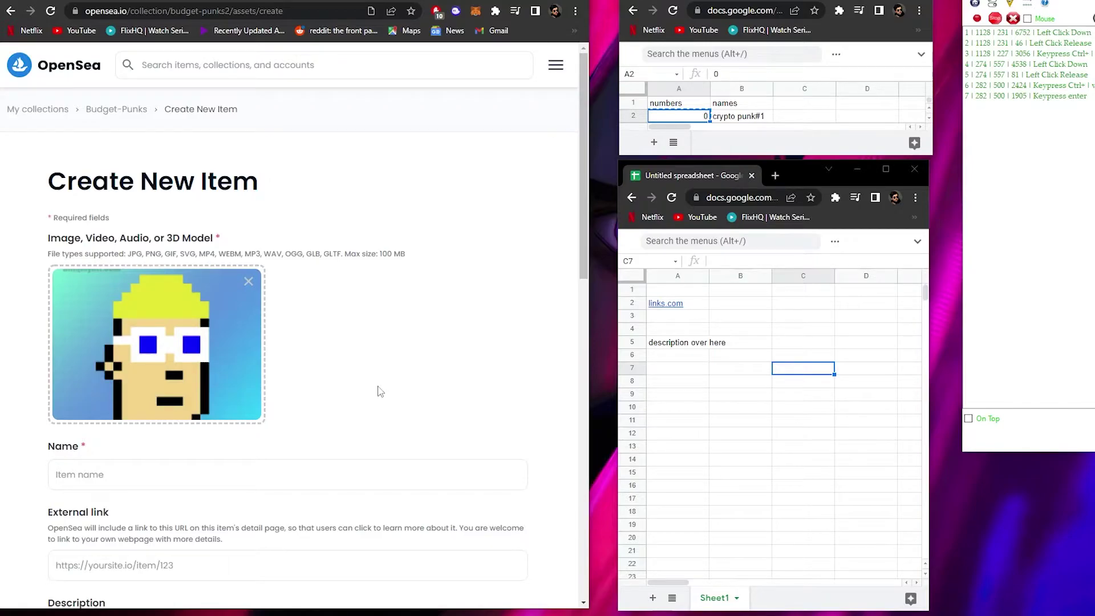
Step: Copy the name crypto punk#1 from cell B2 into the item's Name field
left_click(736, 117)
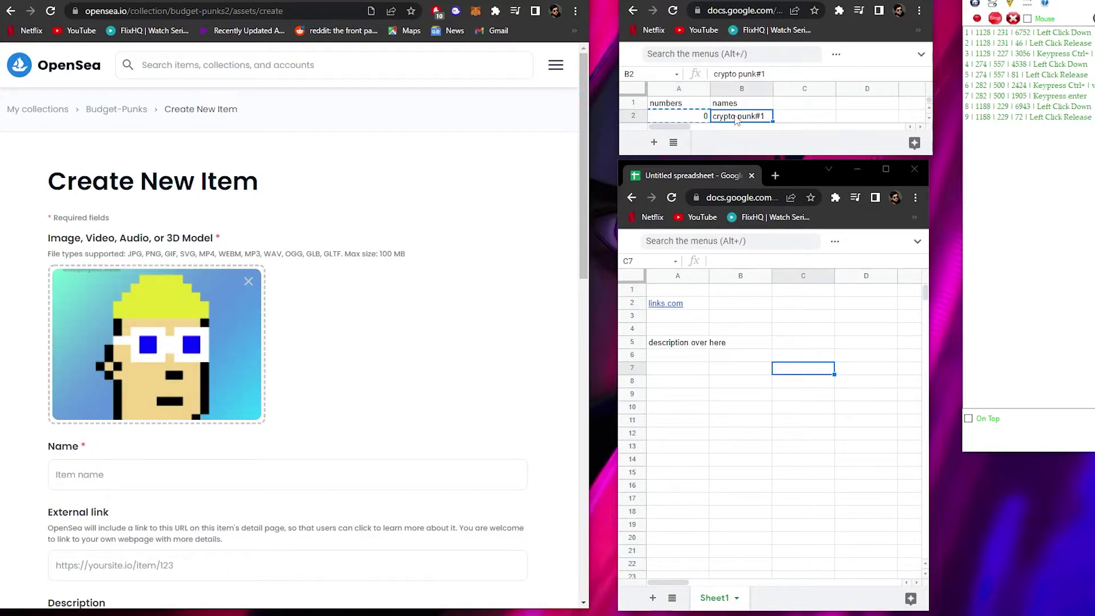
key("ctrl+c")
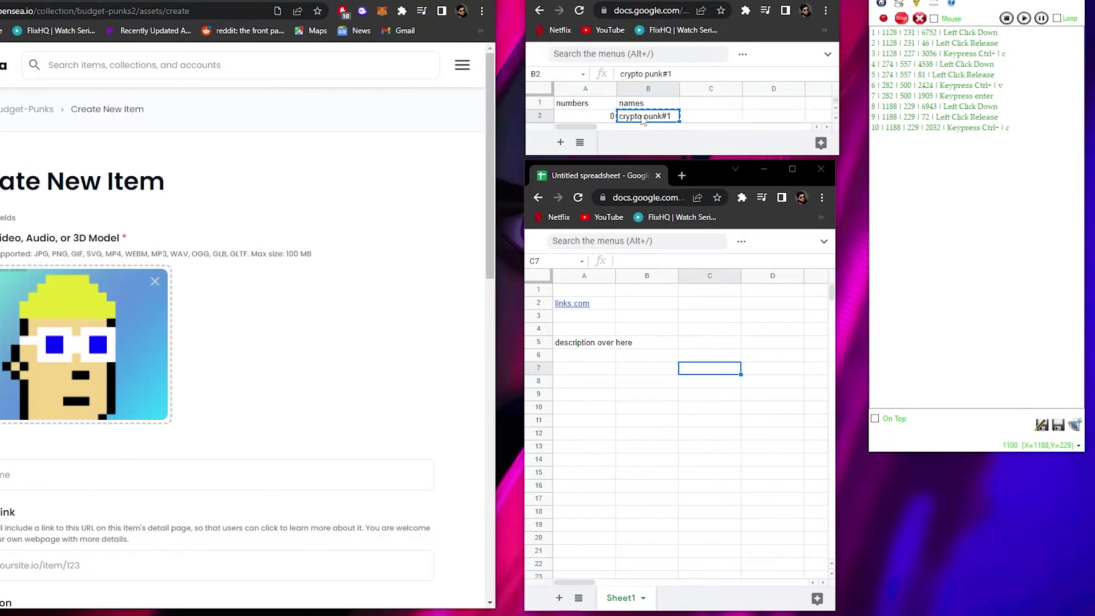
left_click(145, 481)
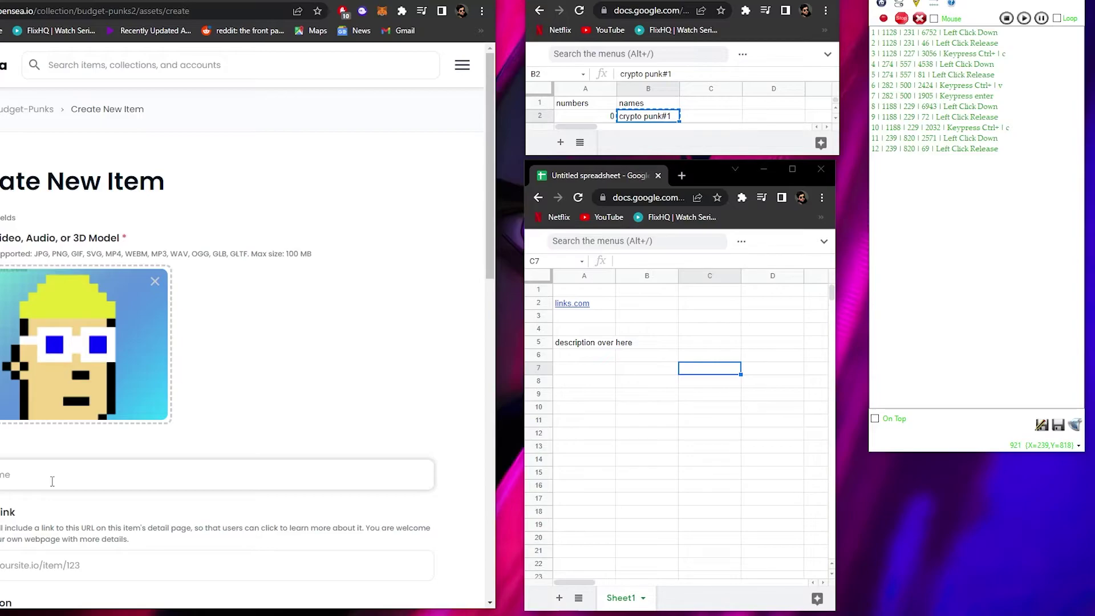
key("ctrl+v")
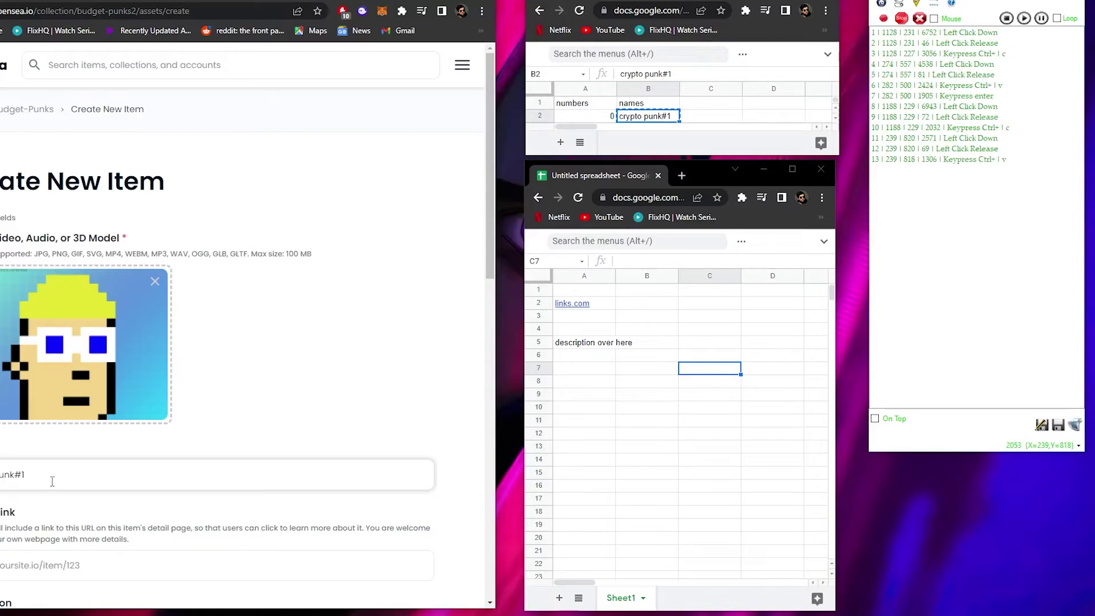
Step: Copy links.com from cell A2 of the link spreadsheet into the item's External link field
mouse_move(595, 310)
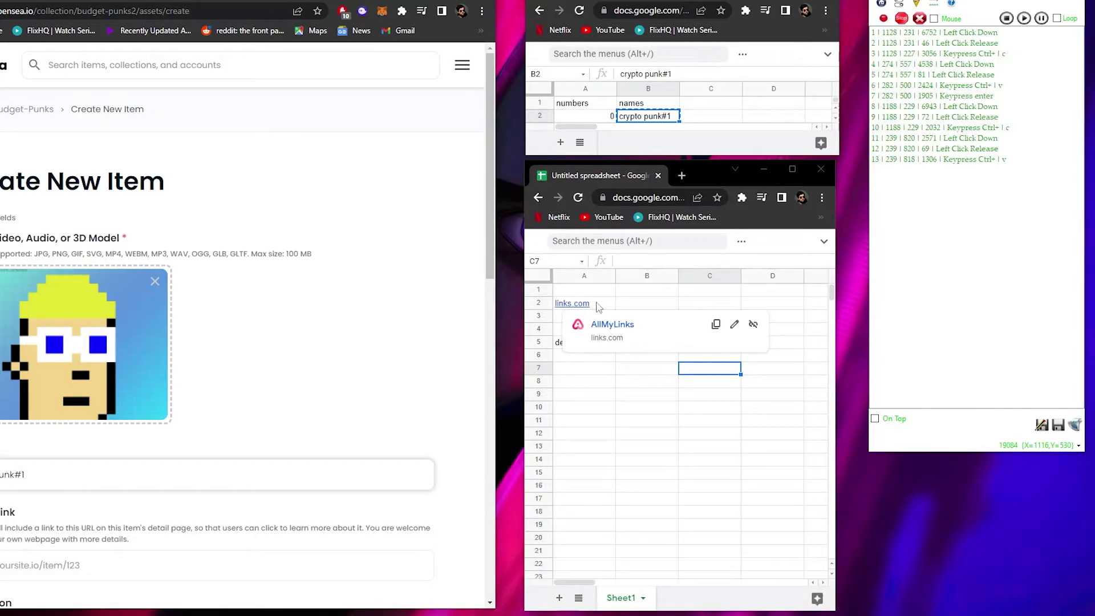
left_click(599, 306)
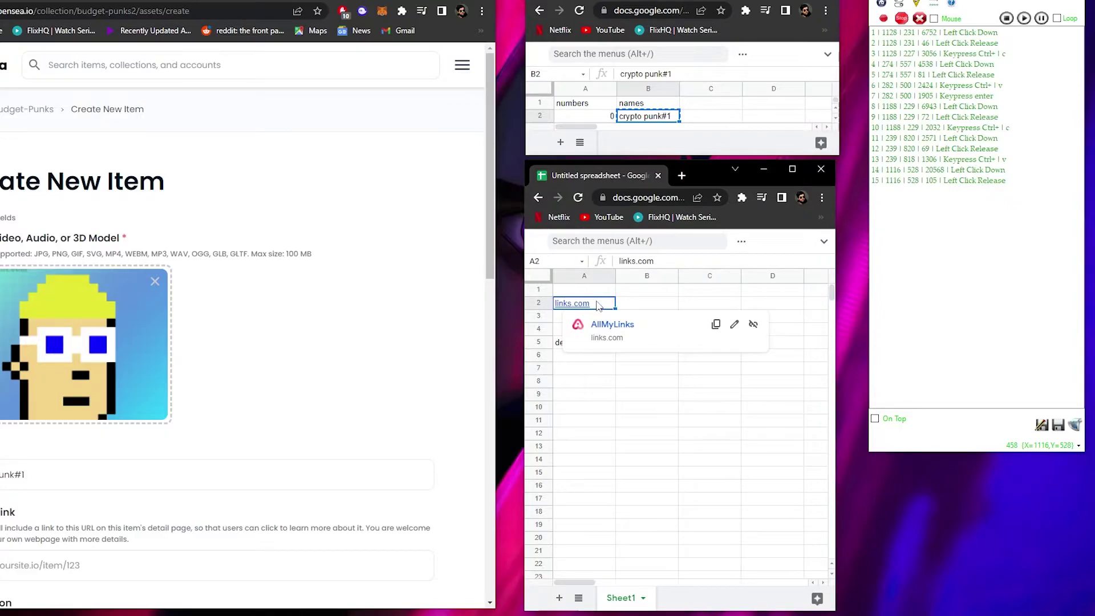
key("ctrl+c")
left_click(44, 564)
key("ctrl+c")
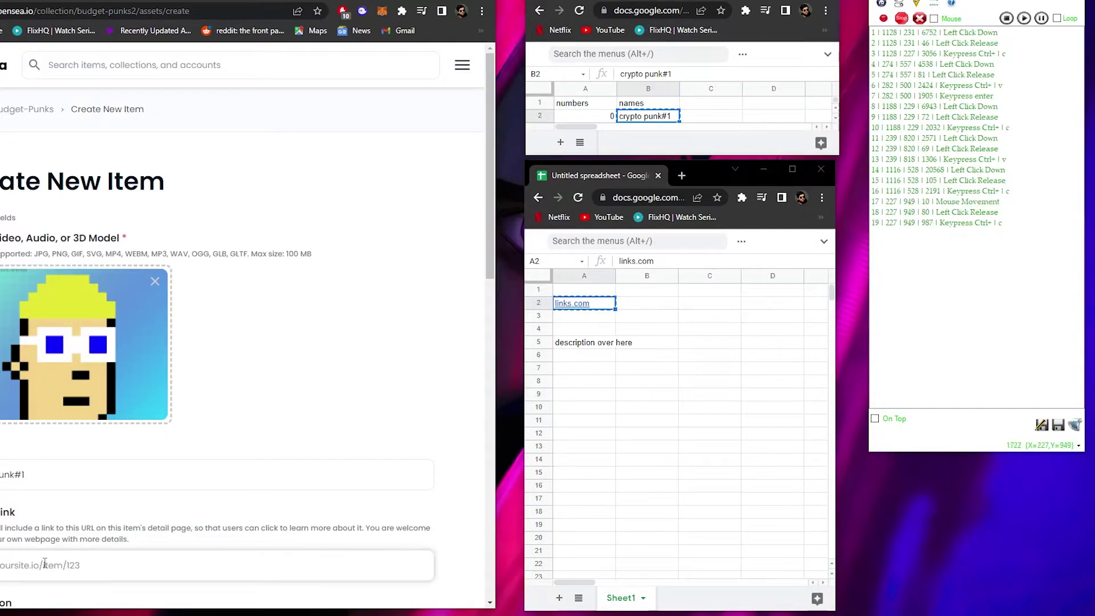
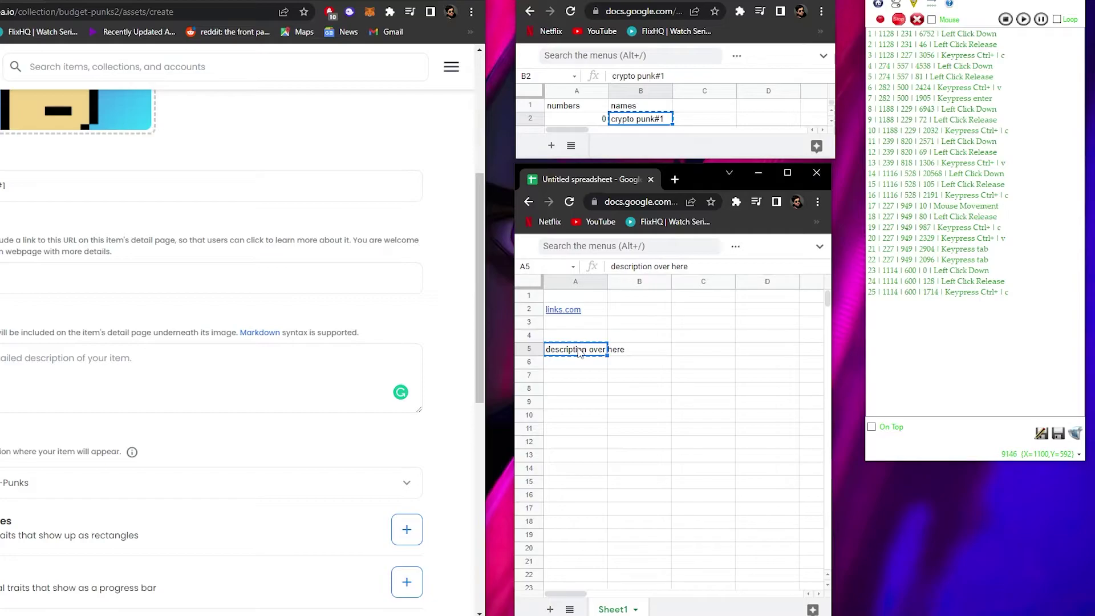
Step: Fill the item's Description with "description over here" from cell A5 and choose Budget-Punks as the collection
left_click(99, 358)
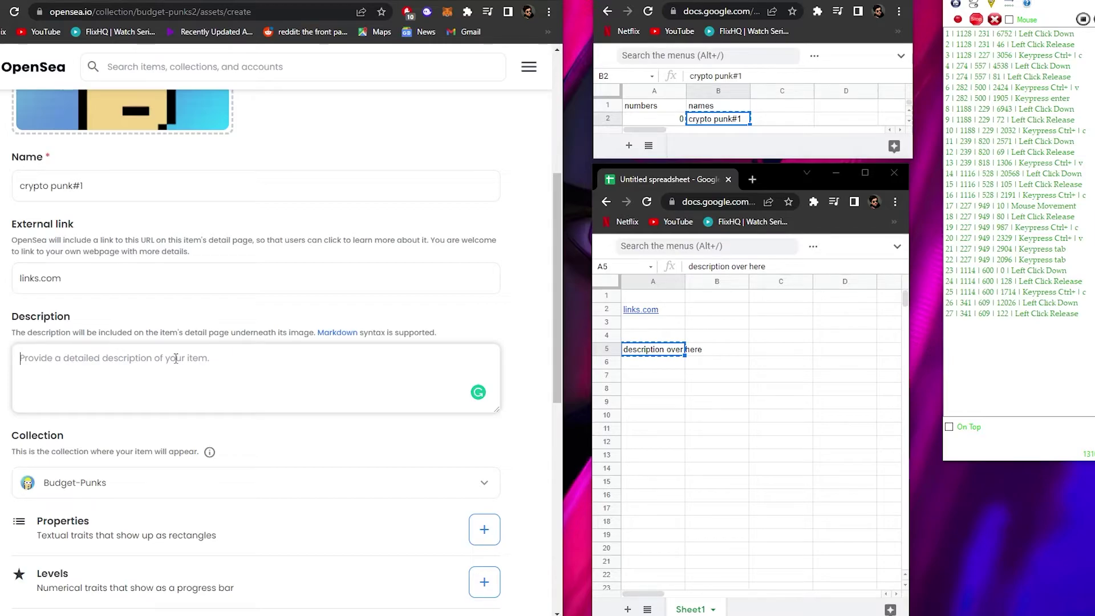
type("description over here")
key("Tab")
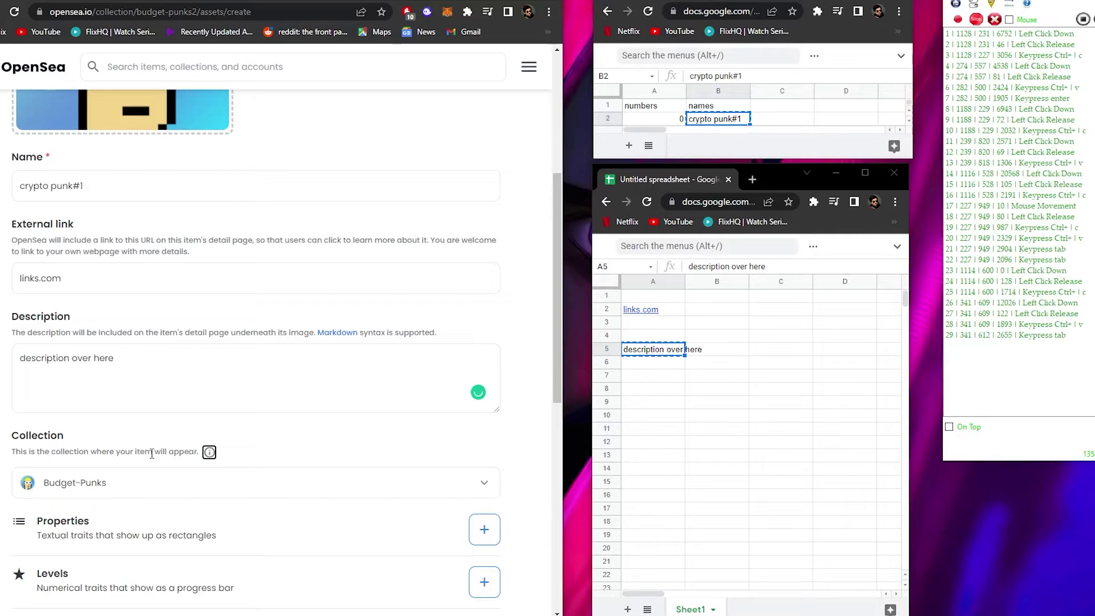
key("Tab")
key("Tab")
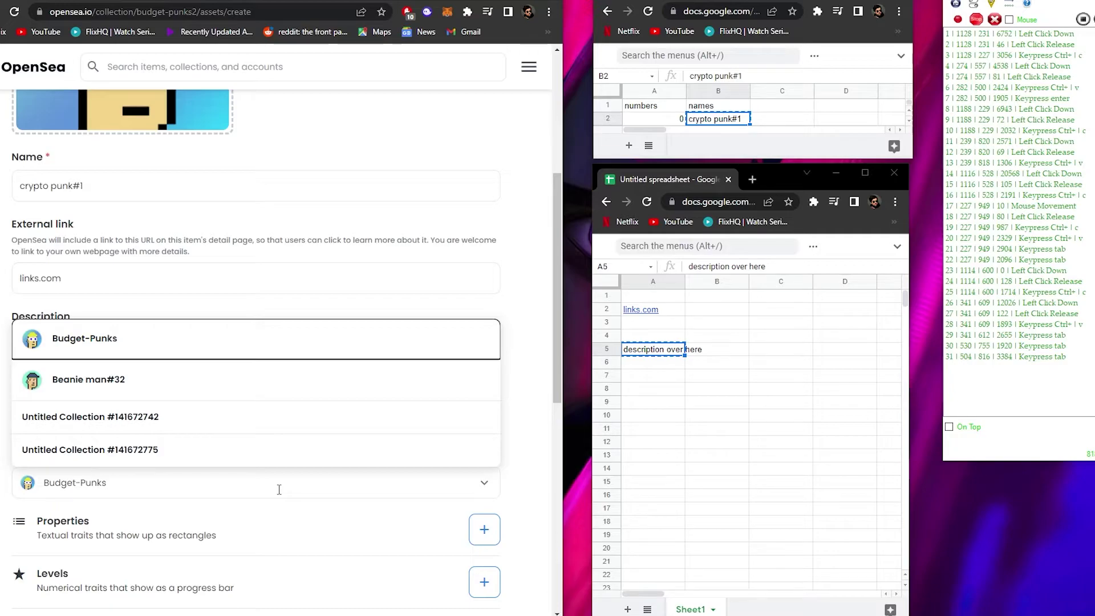
key("Return")
key("Tab")
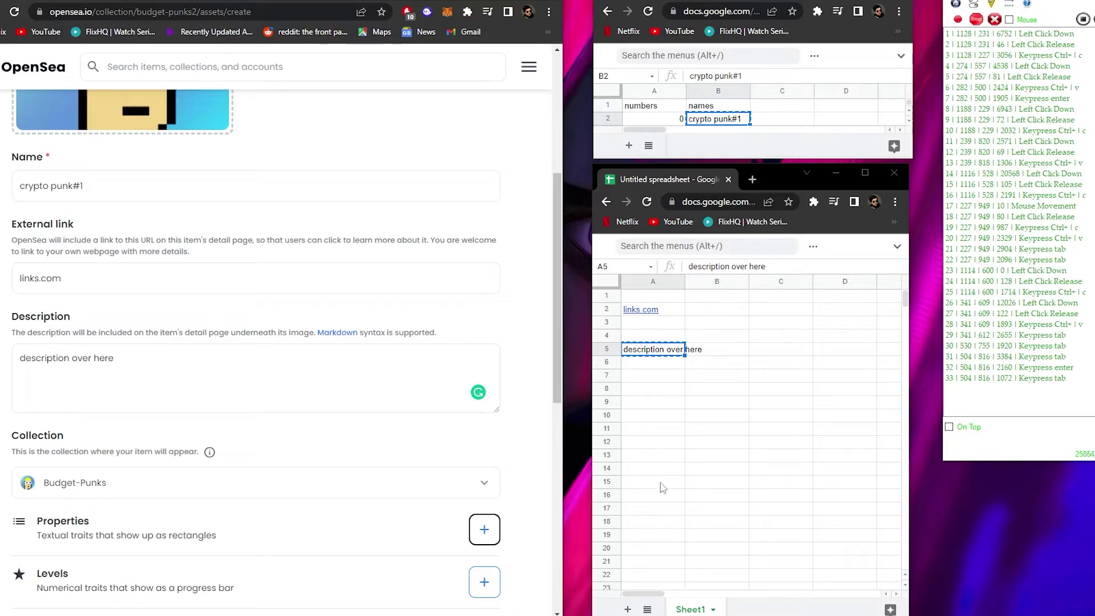
Step: Submit the completed item form, leaving the remaining options at their defaults, and dismiss the human-verification dialog
key("Tab")
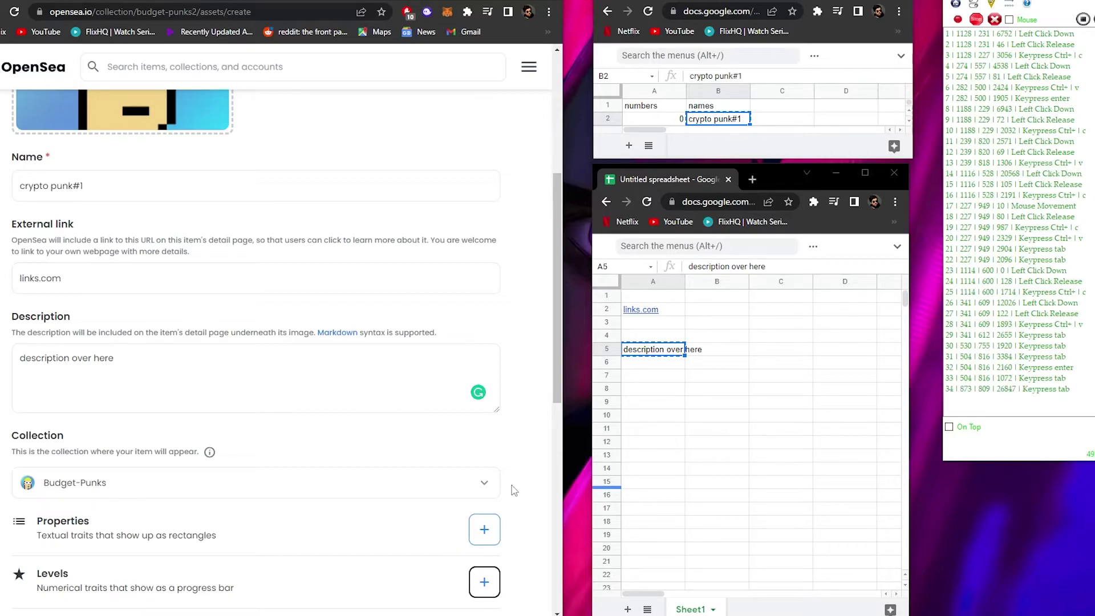
key("Tab")
key("Tab")
key("Tab")
key("Tab")
key("Tab")
key("Tab")
key("Tab")
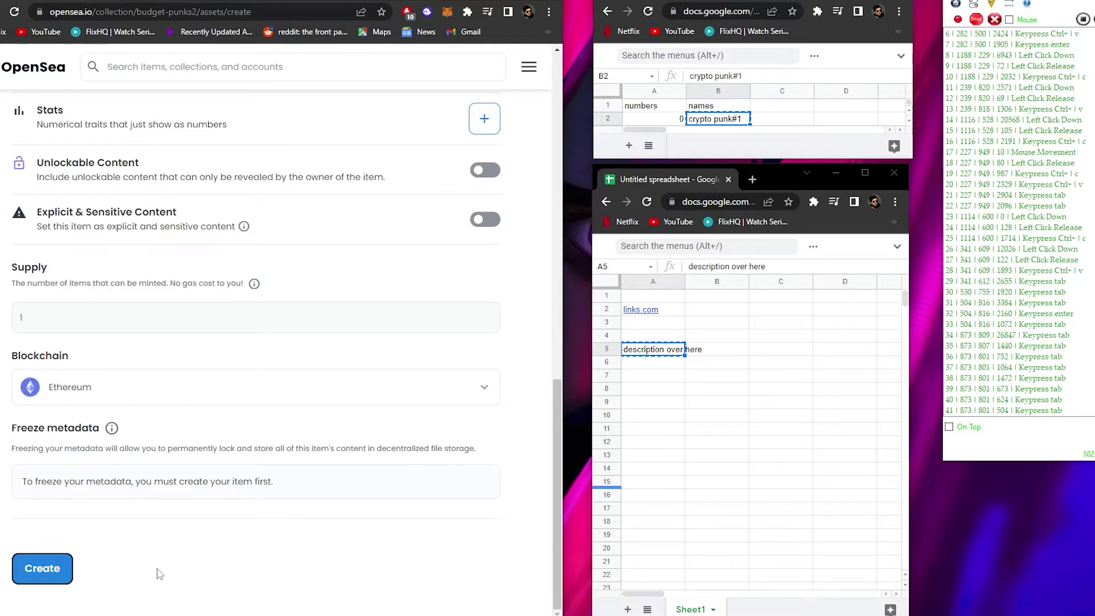
key("Return")
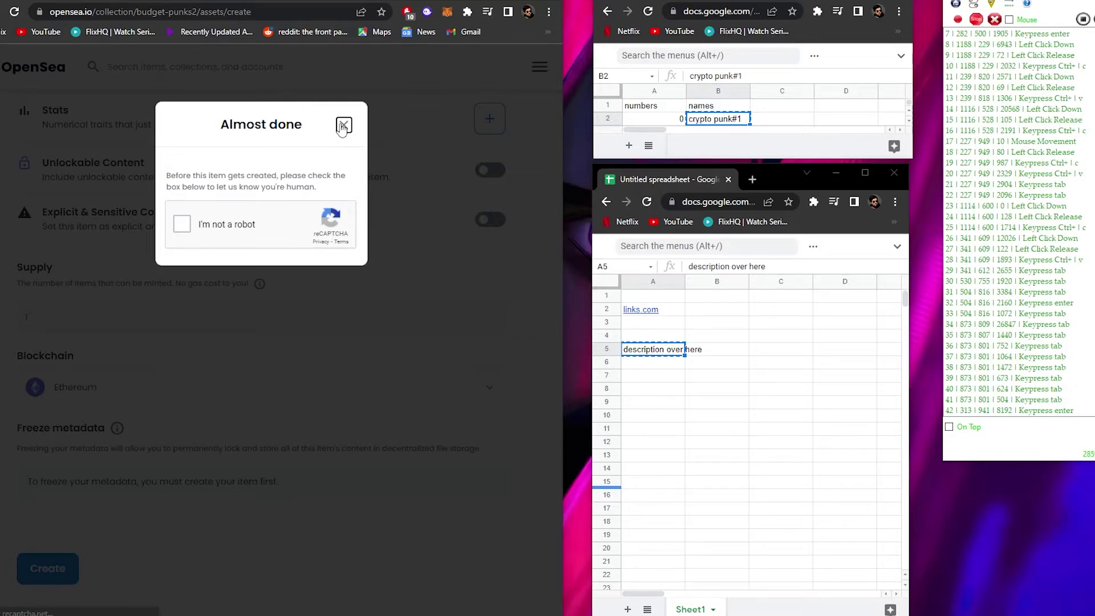
left_click(342, 125)
Step: Advance the numbers spreadsheet's selection from A2 to A3, and create the crypto punk#1 item
left_click(676, 120)
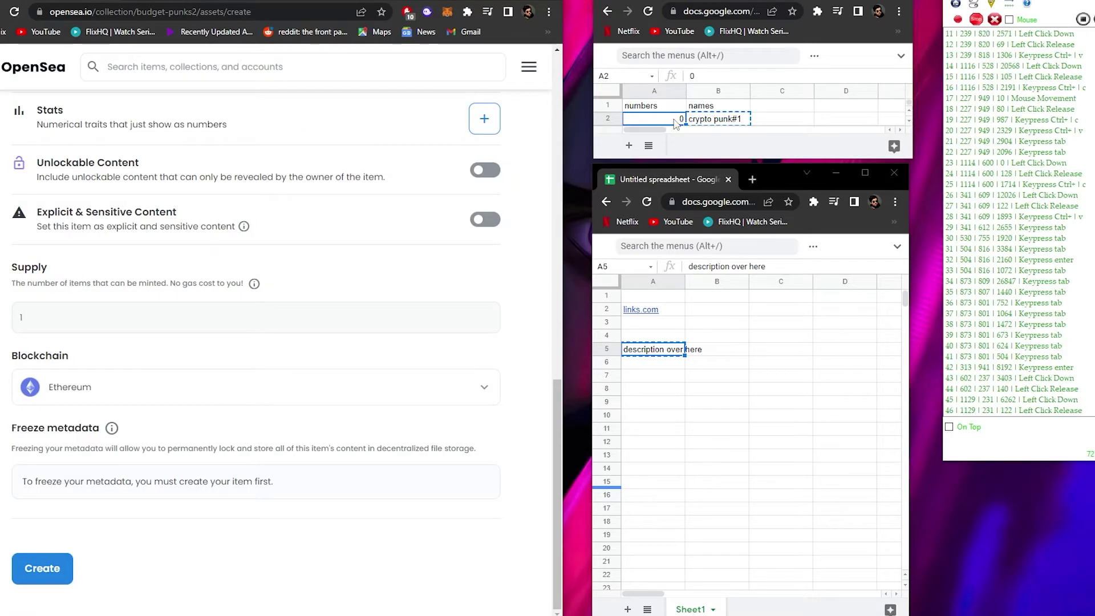
key("Down")
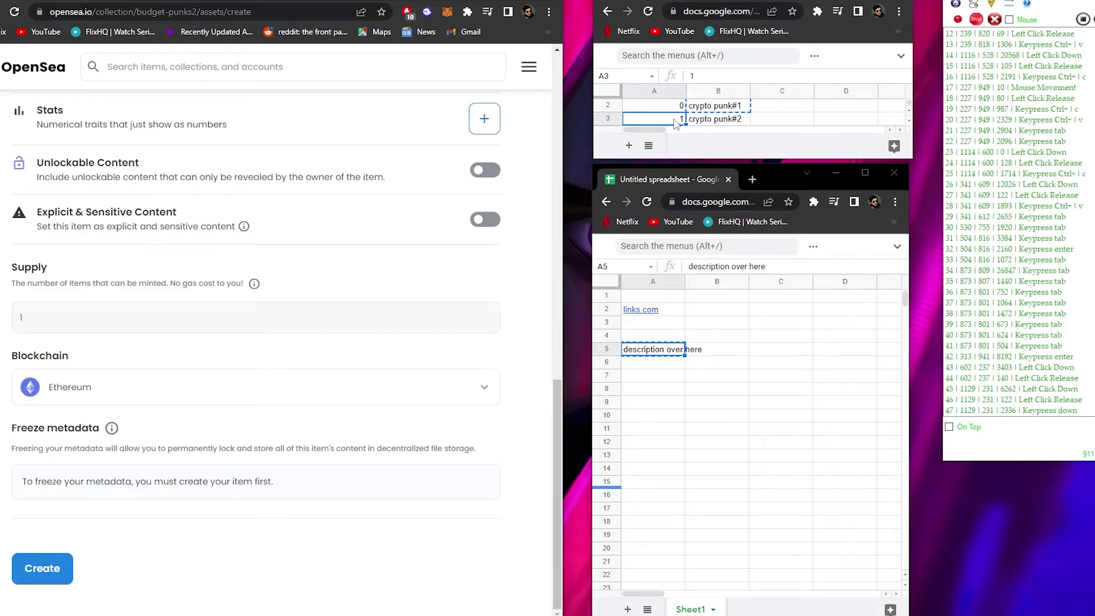
left_click(49, 566)
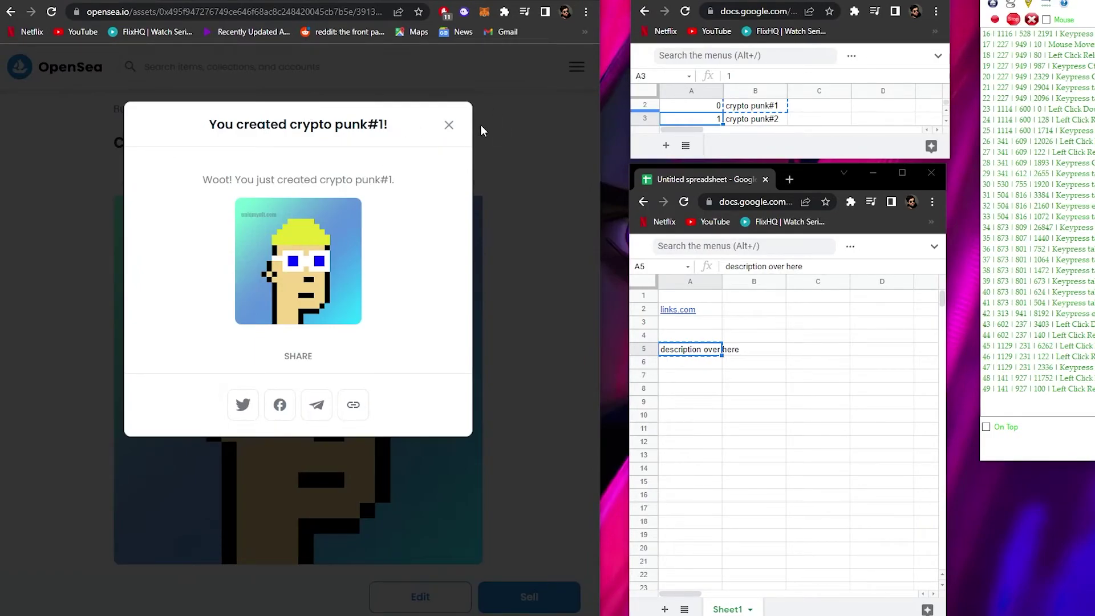
left_click(444, 127)
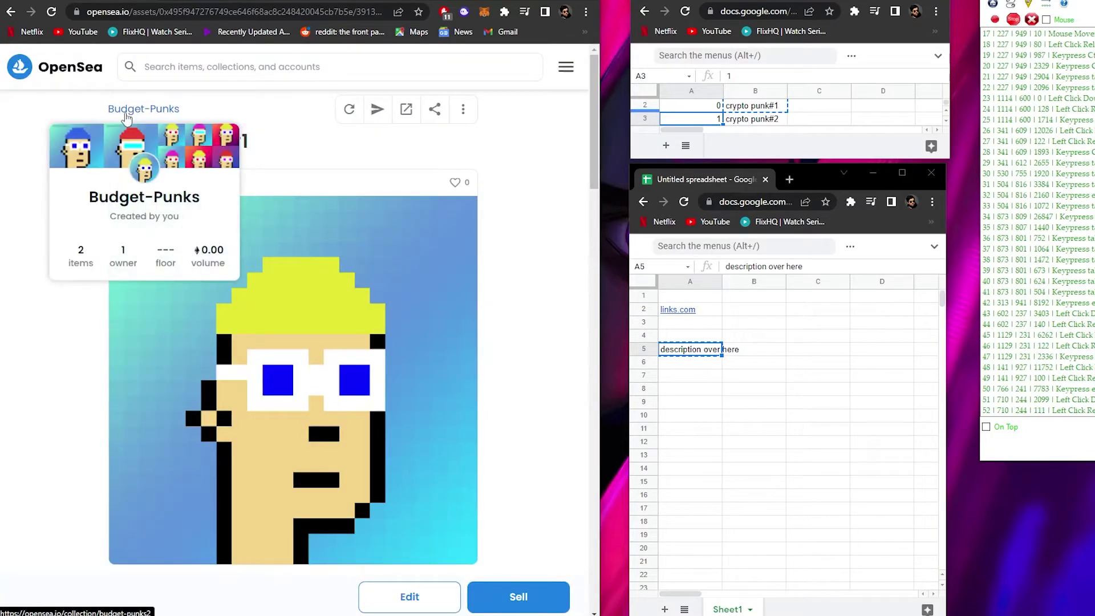
Step: Open the Budget-Punks collection page and start a new item for it
left_click(159, 111)
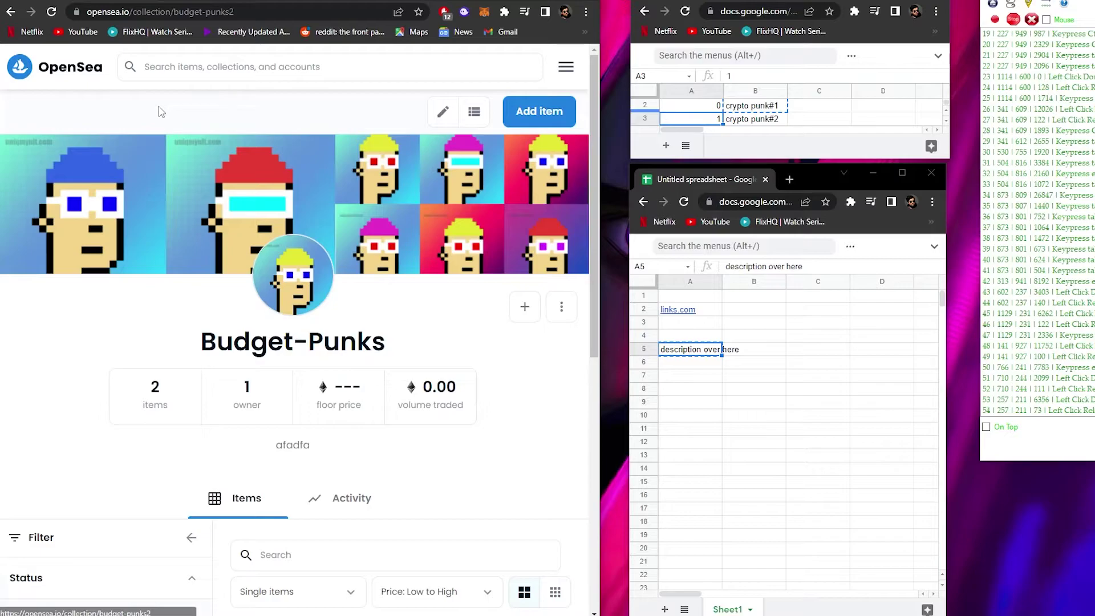
left_click(547, 123)
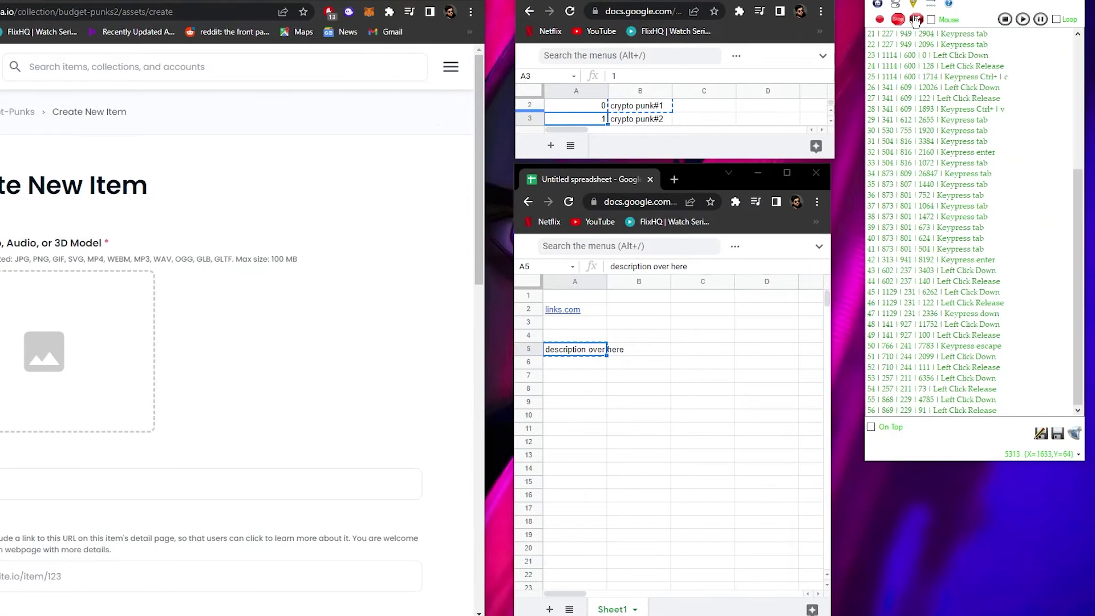
Step: Stop the macro recording and delete its final Left Click Down entry, row 57
left_click(916, 21)
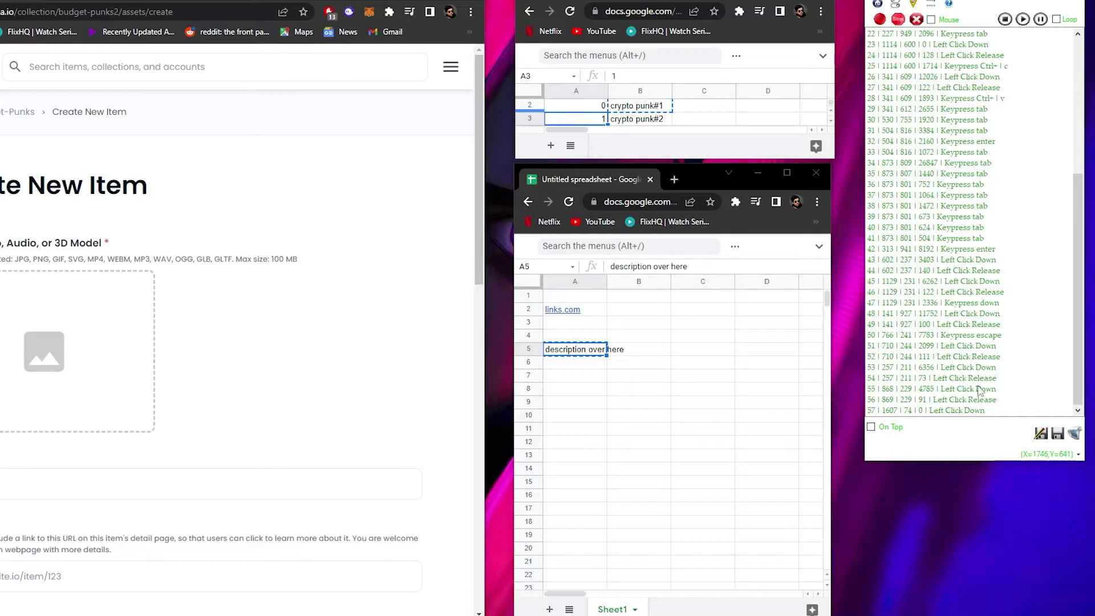
left_click(952, 410)
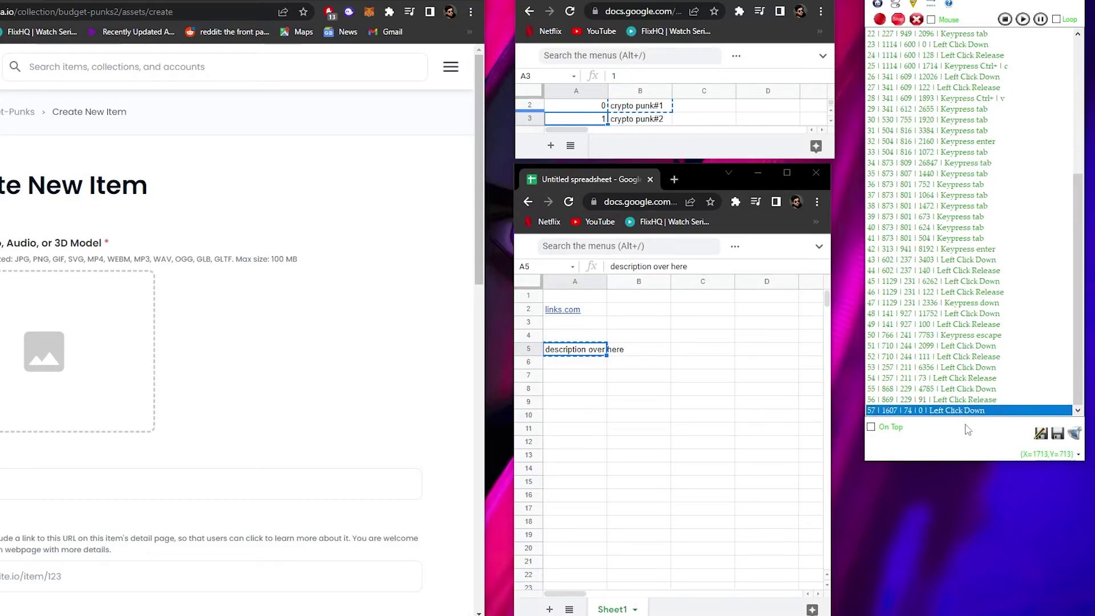
key("Delete")
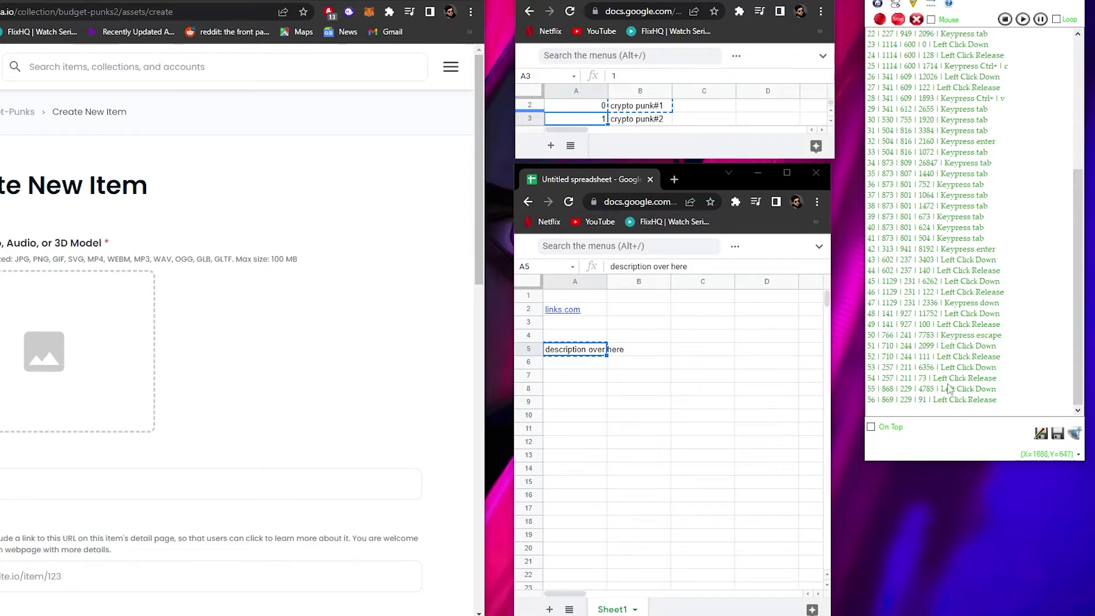
Step: Play back the recorded macro to copy the number in cell A3 and upload 1.png as the item's image
scroll(947, 373, "up", 7)
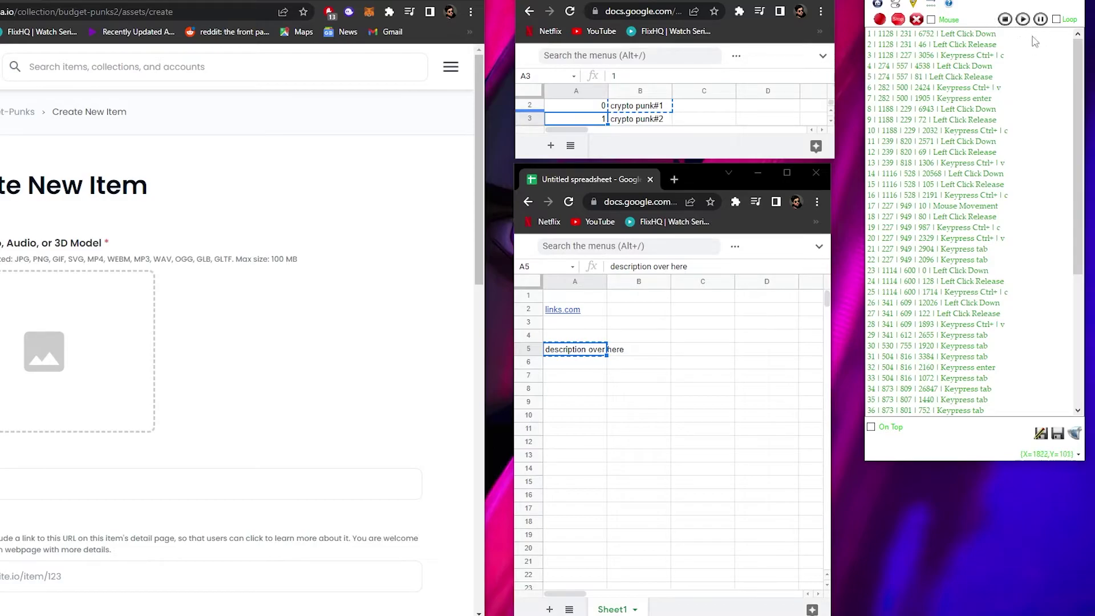
left_click(1023, 20)
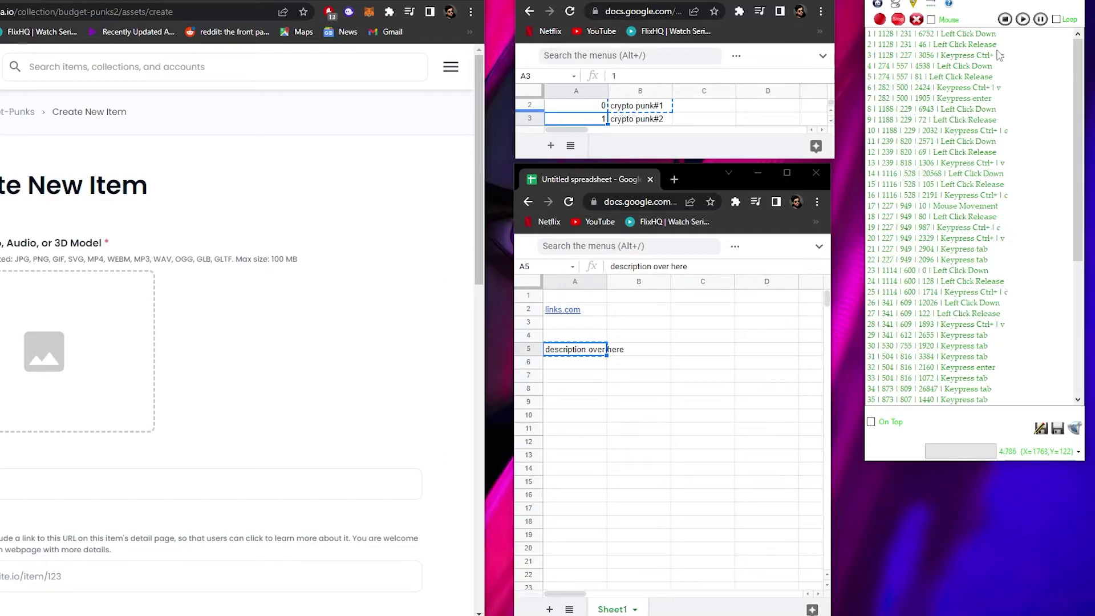
left_click(597, 120)
key("ctrl+c")
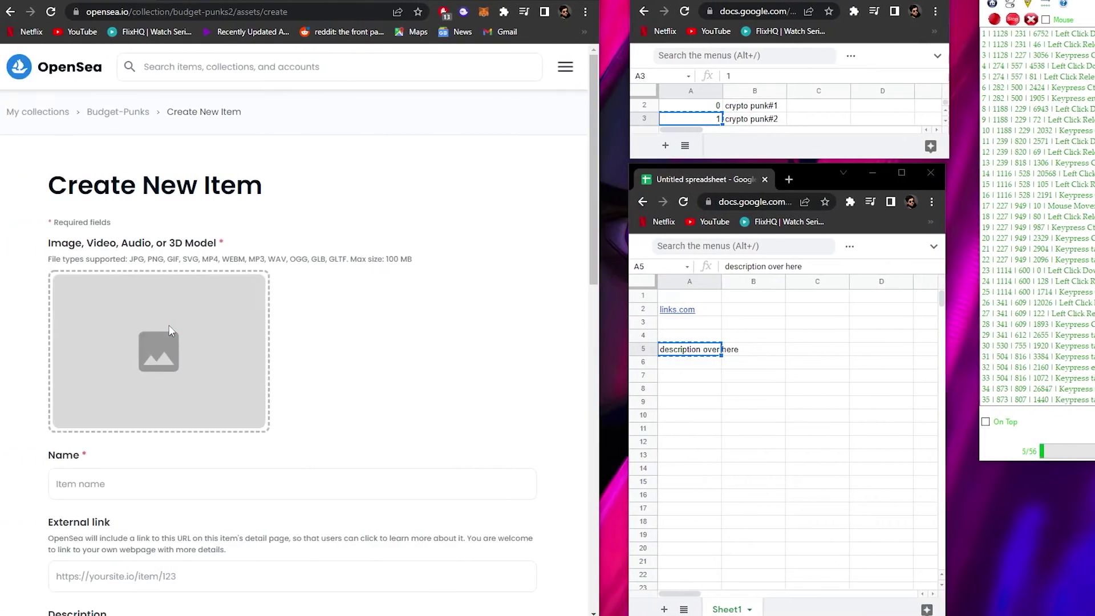
left_click(70, 330)
key("ctrl+v")
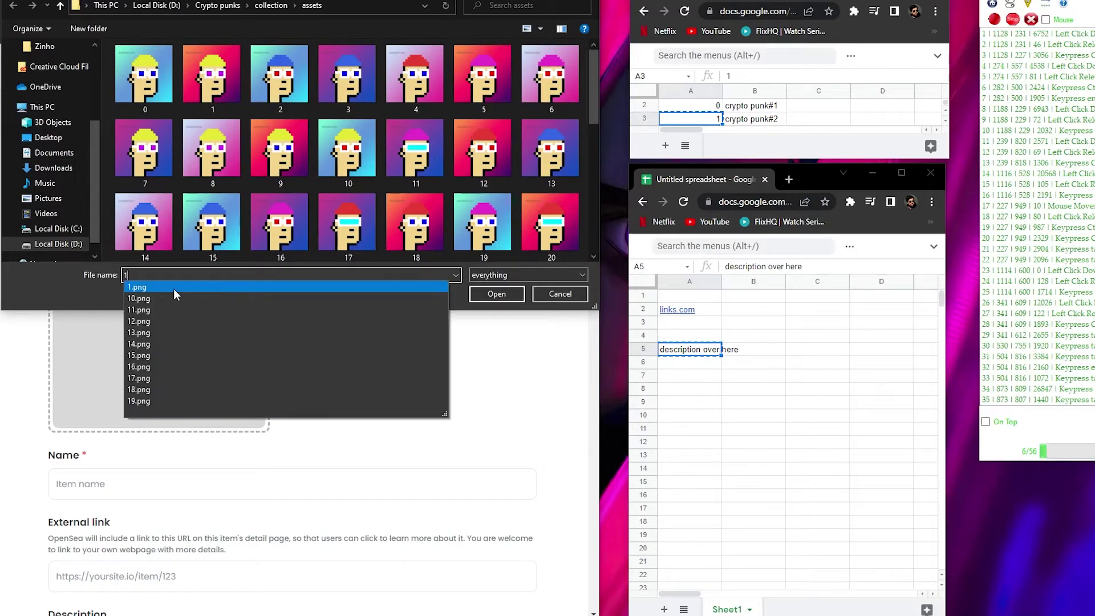
key("Return")
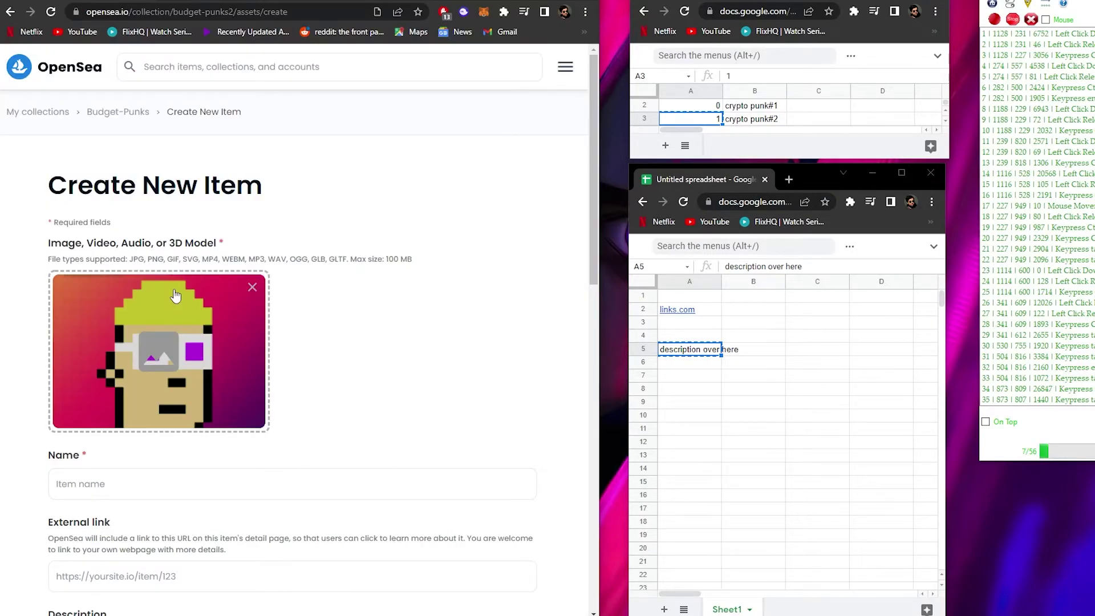
Step: Copy crypto punk#2 from cell B3 of the numbers spreadsheet into the item's Name field
left_click(749, 122)
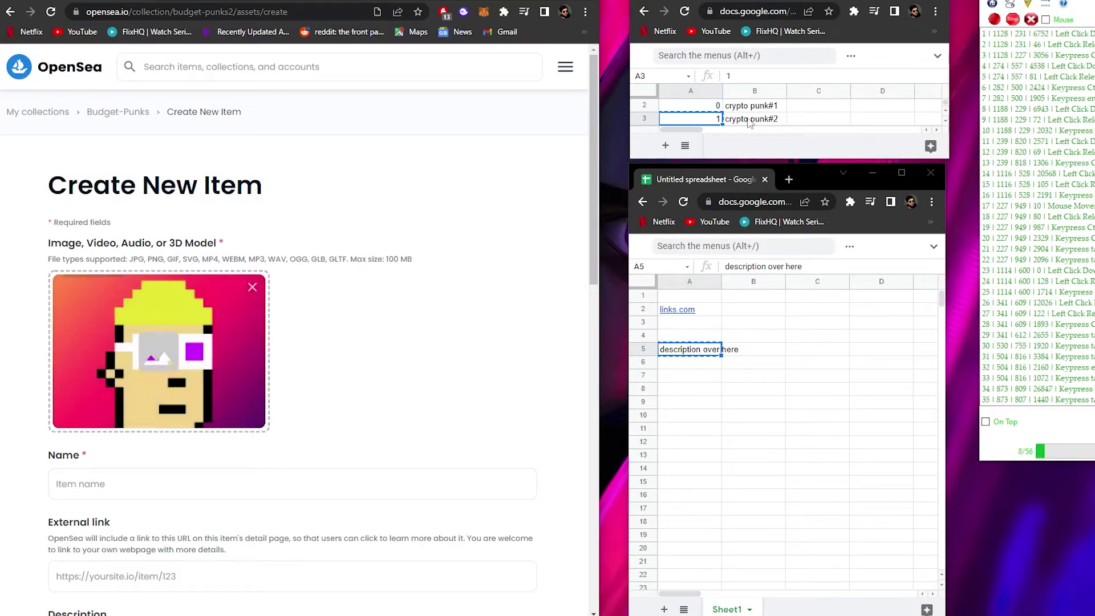
key("ctrl+c")
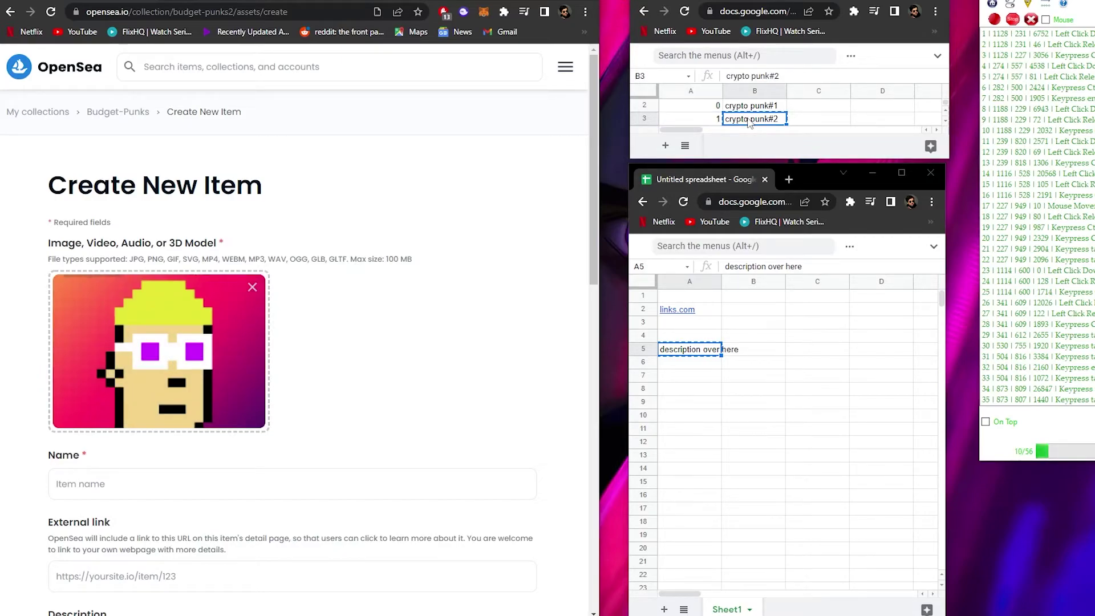
left_click(148, 492)
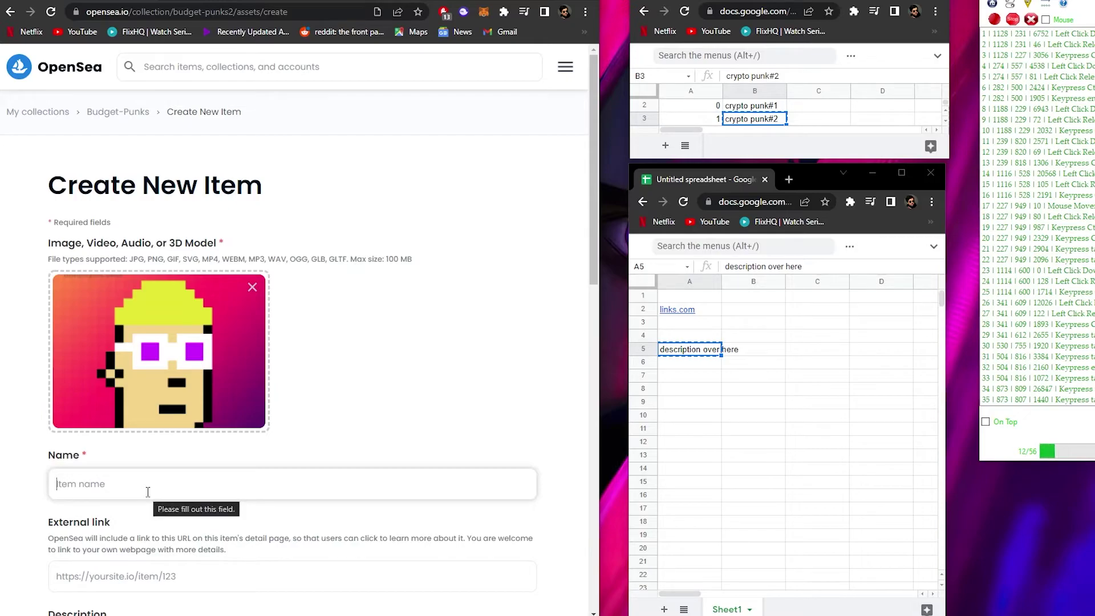
key("ctrl+v")
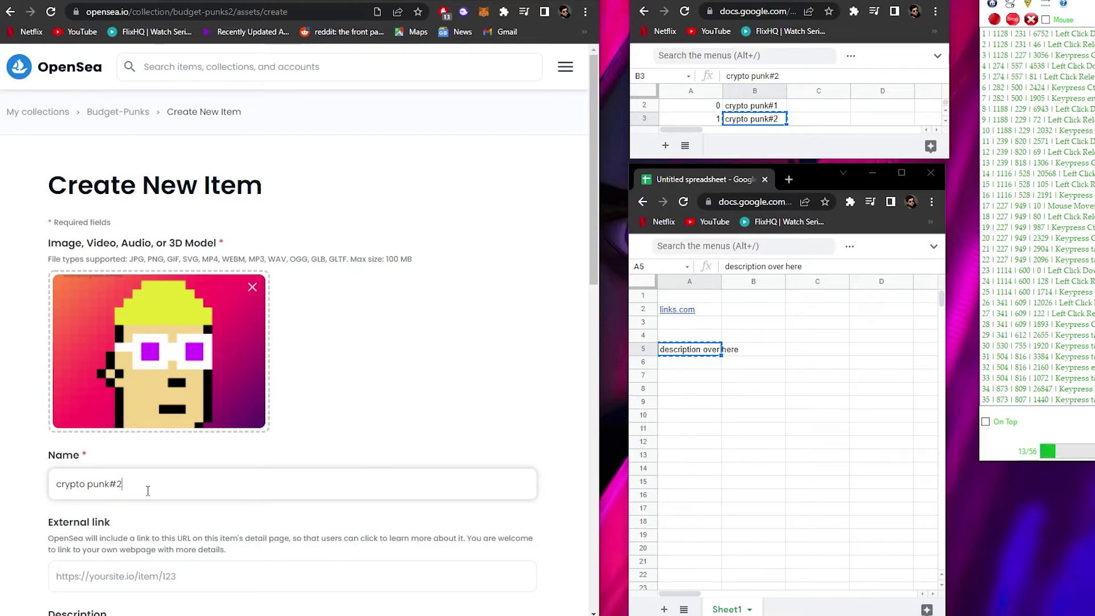
Step: Try to copy links.com from cell A2 into the External link field and copy the description from cell A5
left_click(704, 311)
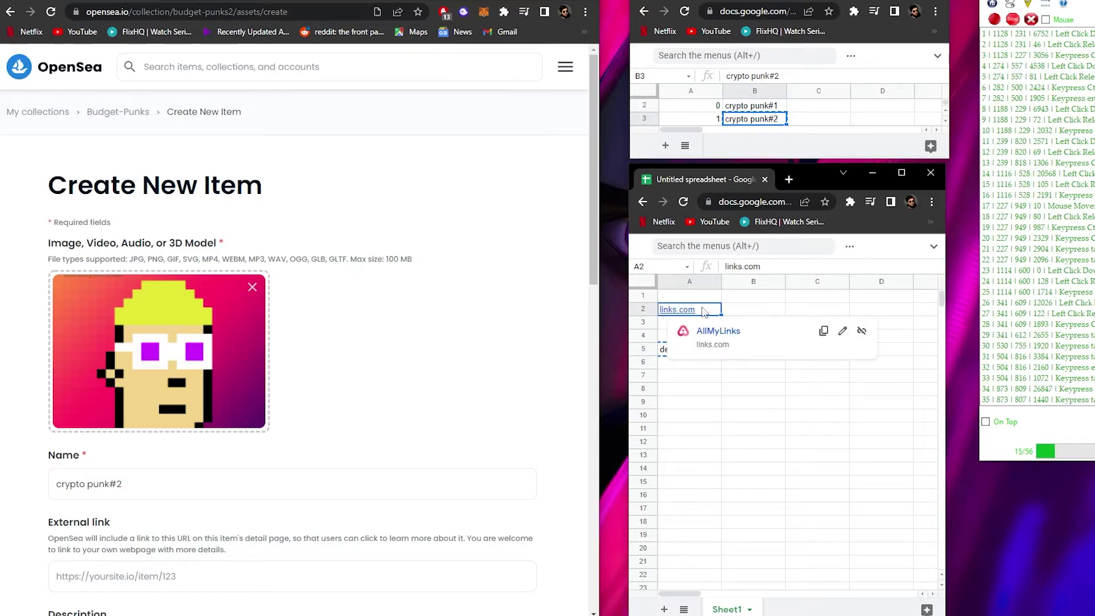
key("ctrl+c")
key("Tab")
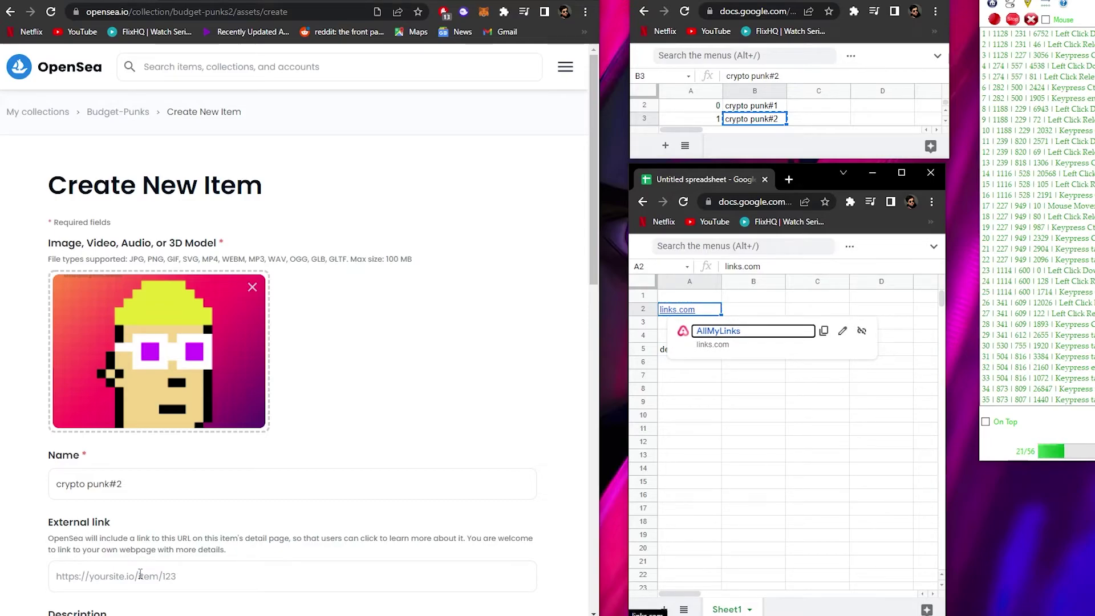
left_click(703, 358)
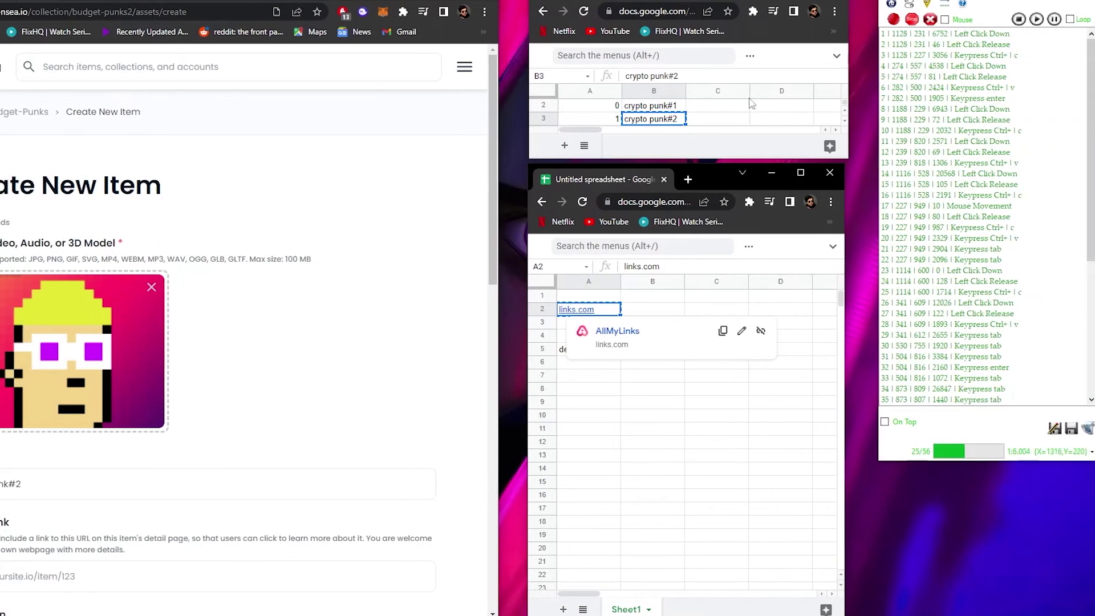
key("ctrl+c")
Step: Stop the macro playback, keeping its entries, and remove the uploaded image from the item form
left_click(918, 20)
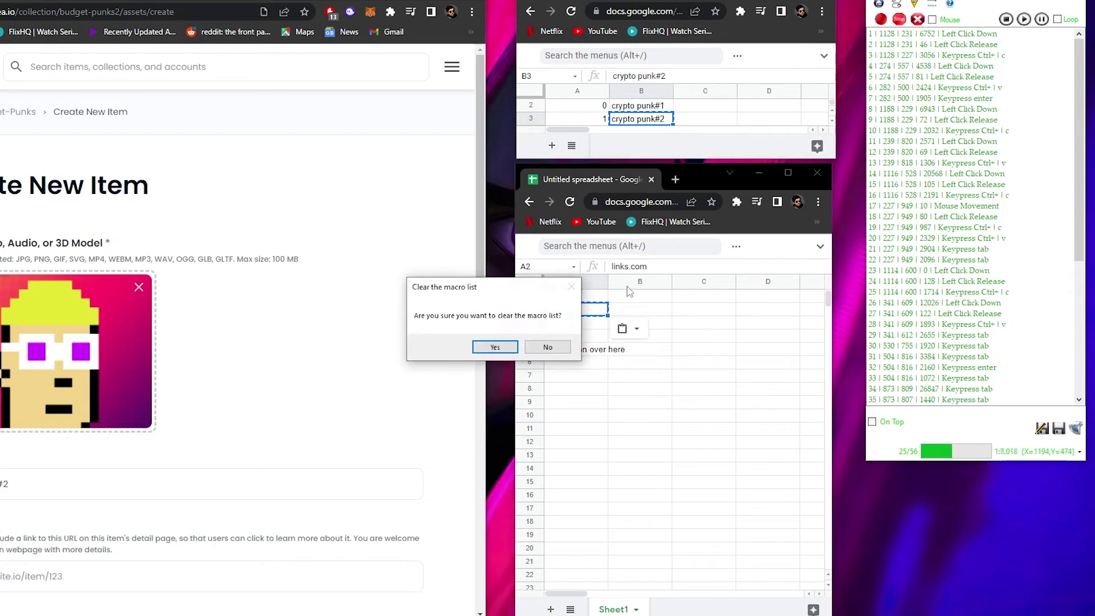
left_click(550, 347)
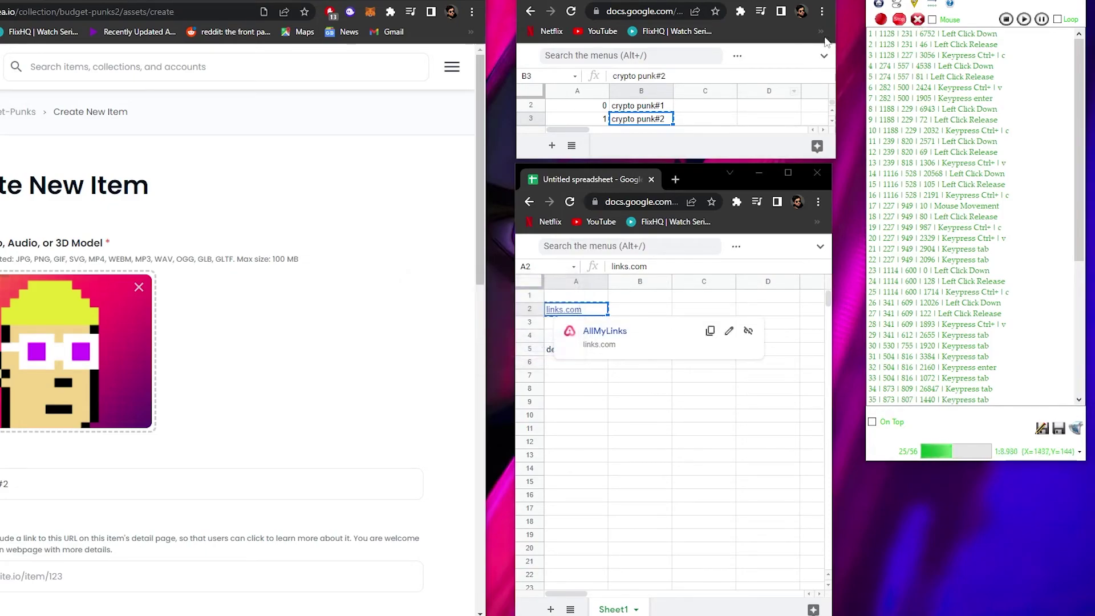
left_click(900, 20)
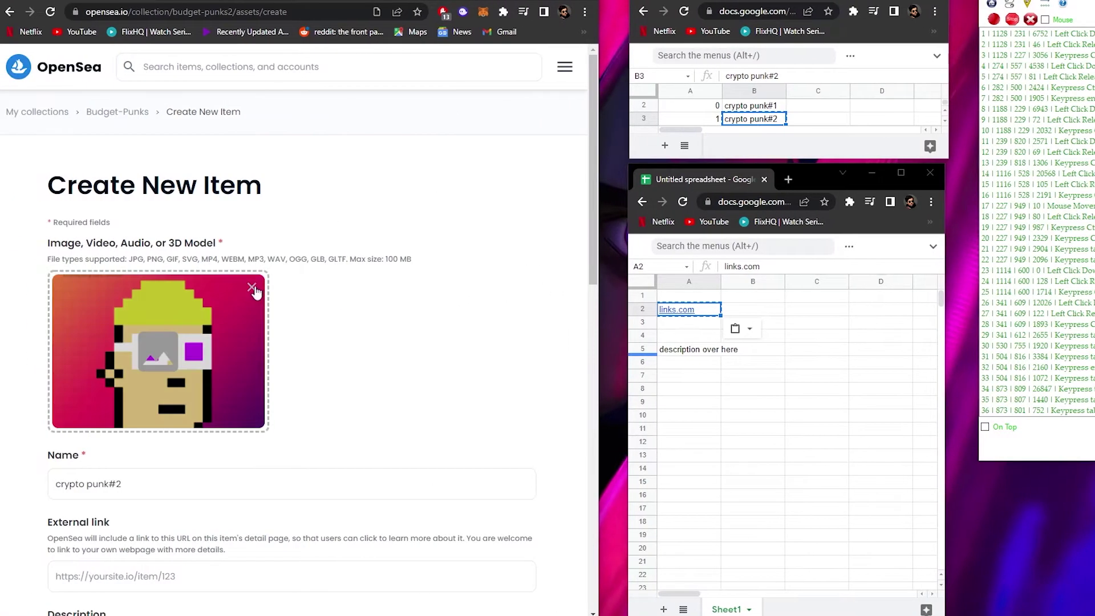
left_click(251, 288)
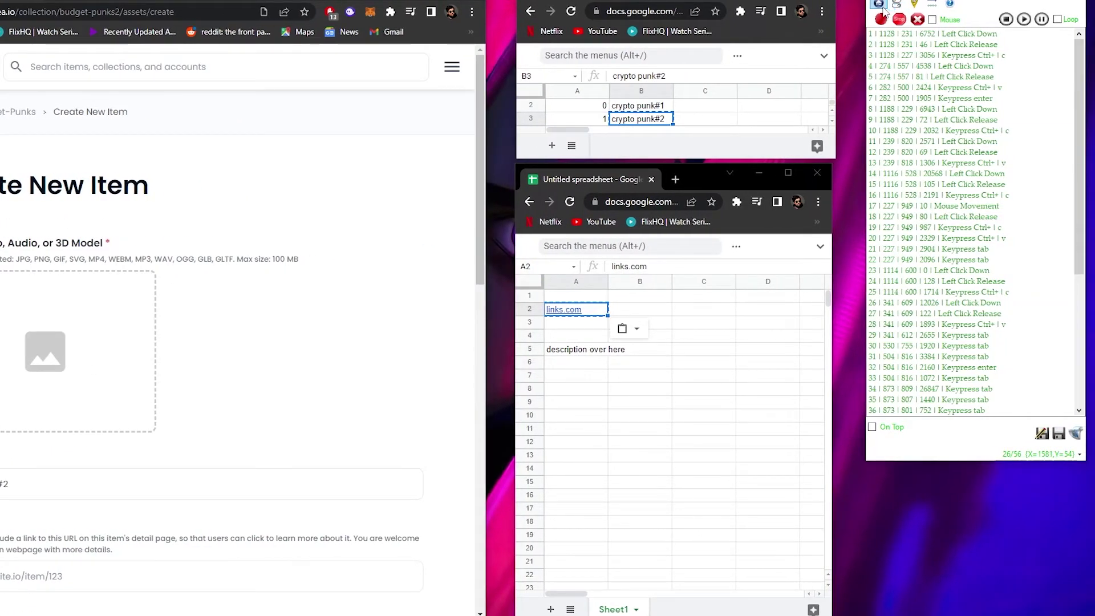
Step: Save the recorded macro in the Documents folder with the file name "macro"
left_click(881, 5)
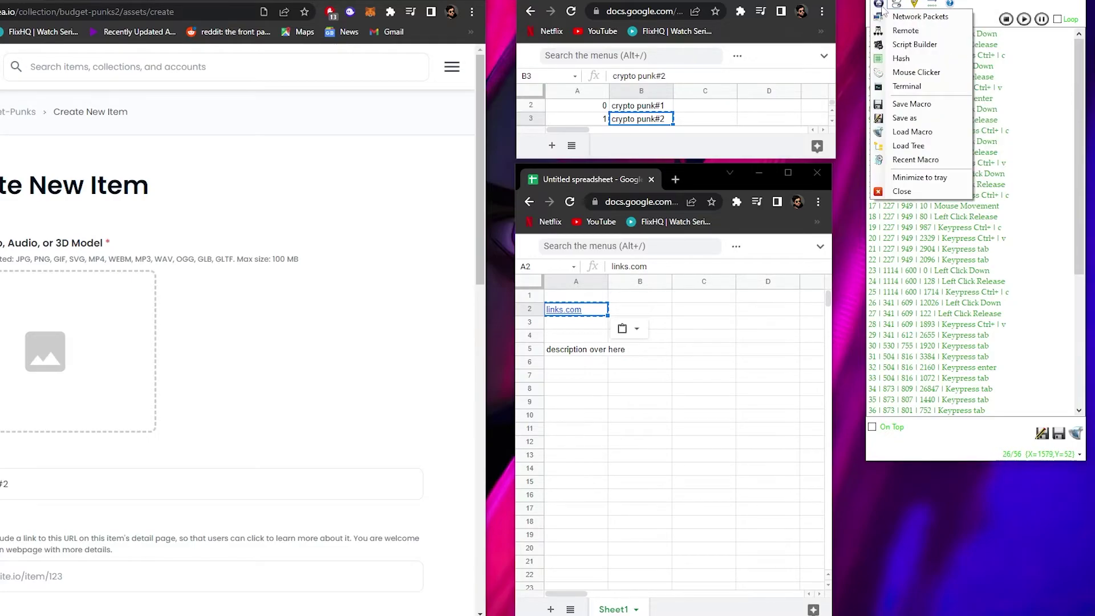
left_click(912, 104)
left_click(424, 262)
key("BackSpace")
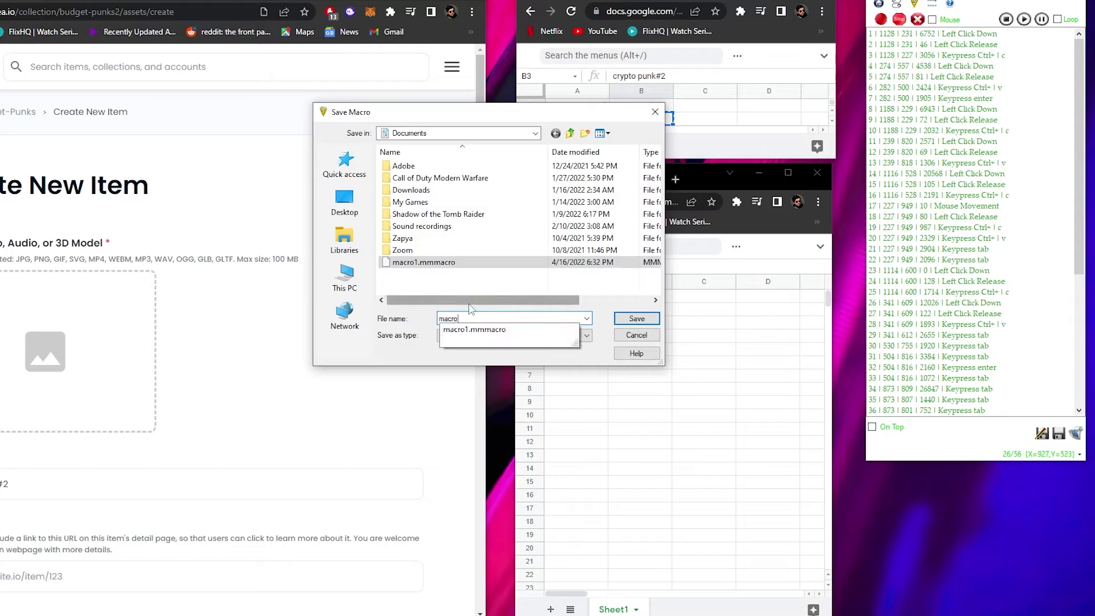
left_click(637, 319)
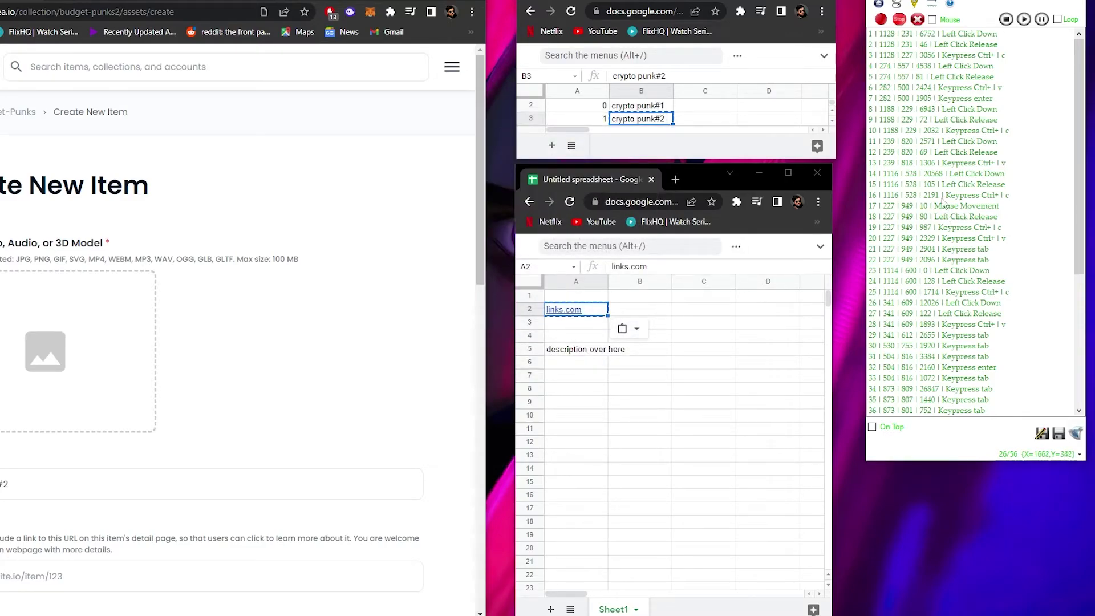
Step: Set the time of the macro's row 1 Left Click Down entry to 200 ms
double_click(930, 35)
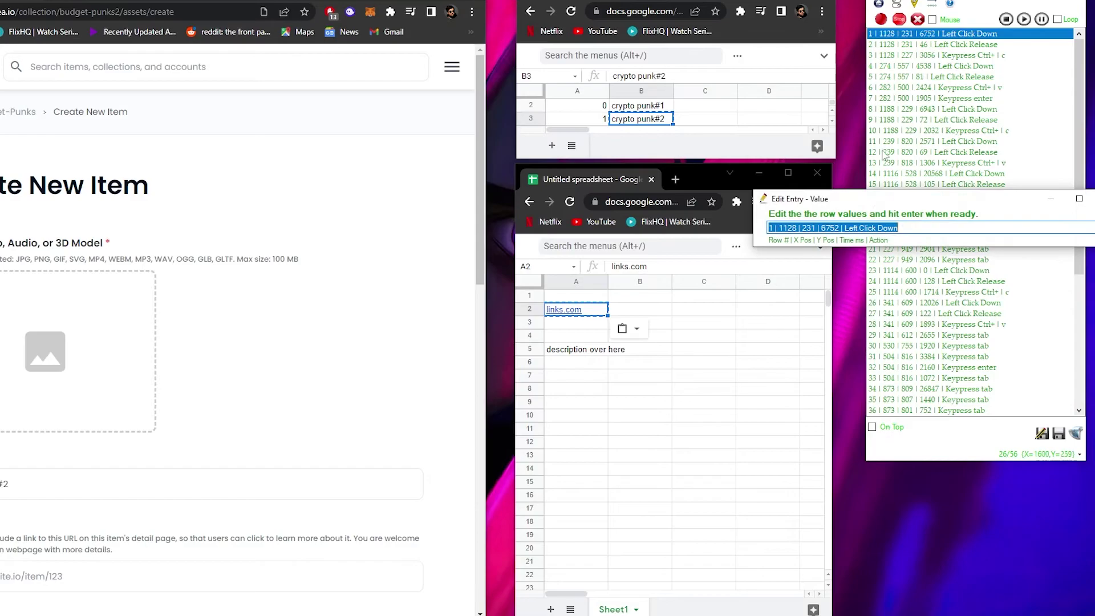
left_click(836, 228)
left_click_drag(842, 228, 823, 229)
type("200")
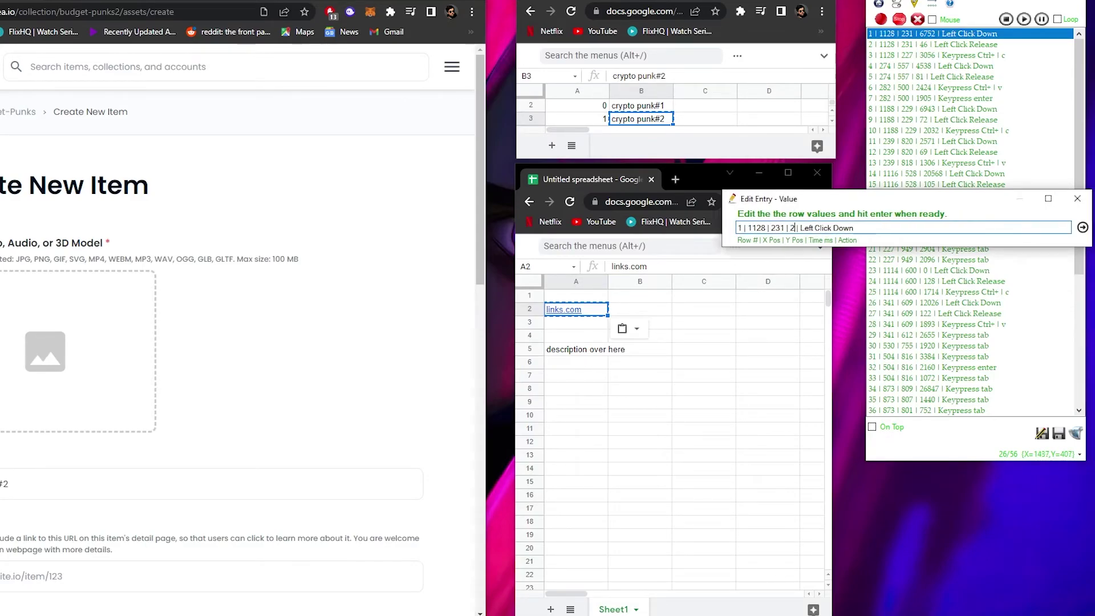
key("Return")
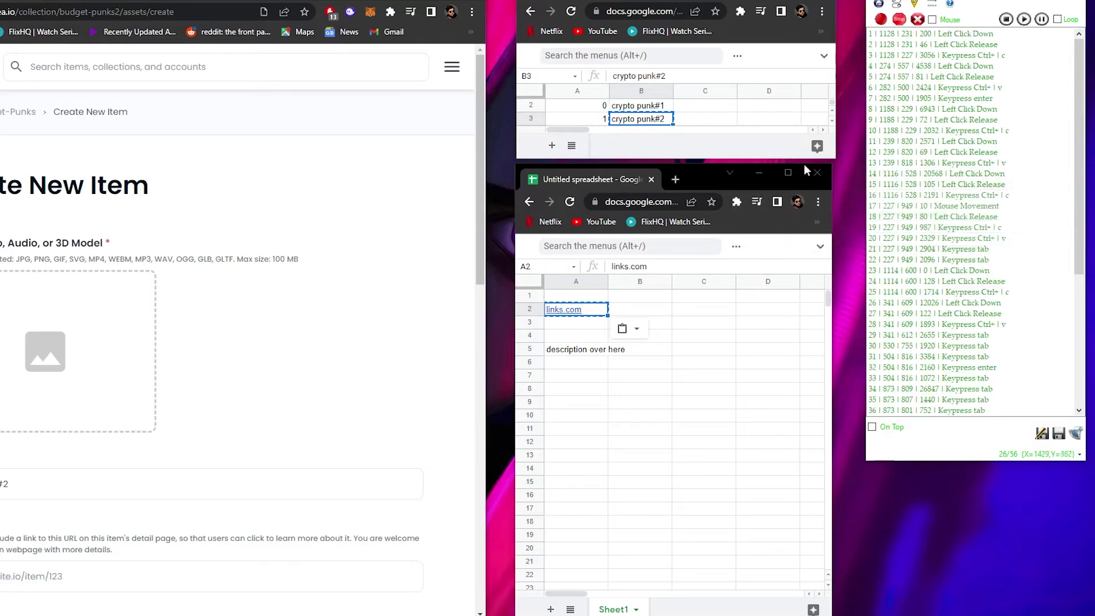
Step: Set the times of the row 3 copy keypress and the row 4 Left Click Down to 200 ms, leaving row 5 unedited
double_click(933, 55)
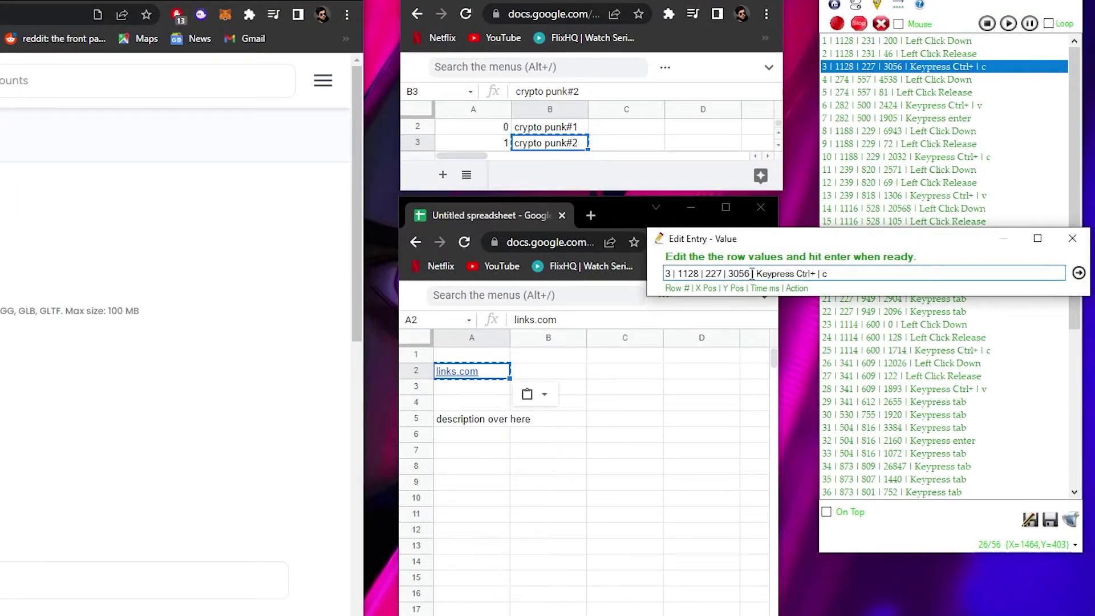
left_click_drag(751, 273, 730, 274)
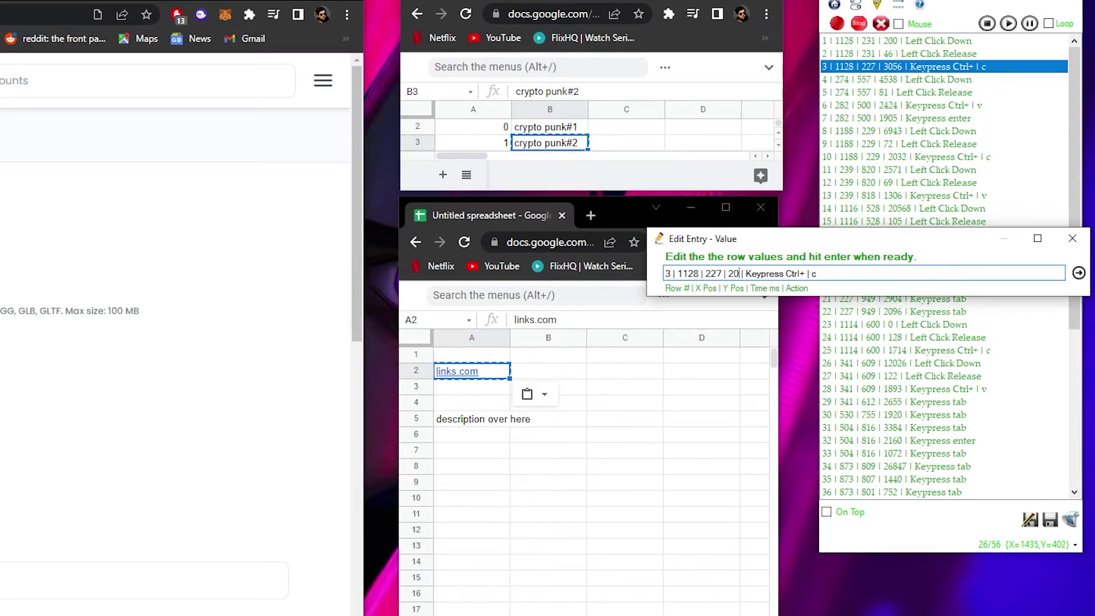
key("Return")
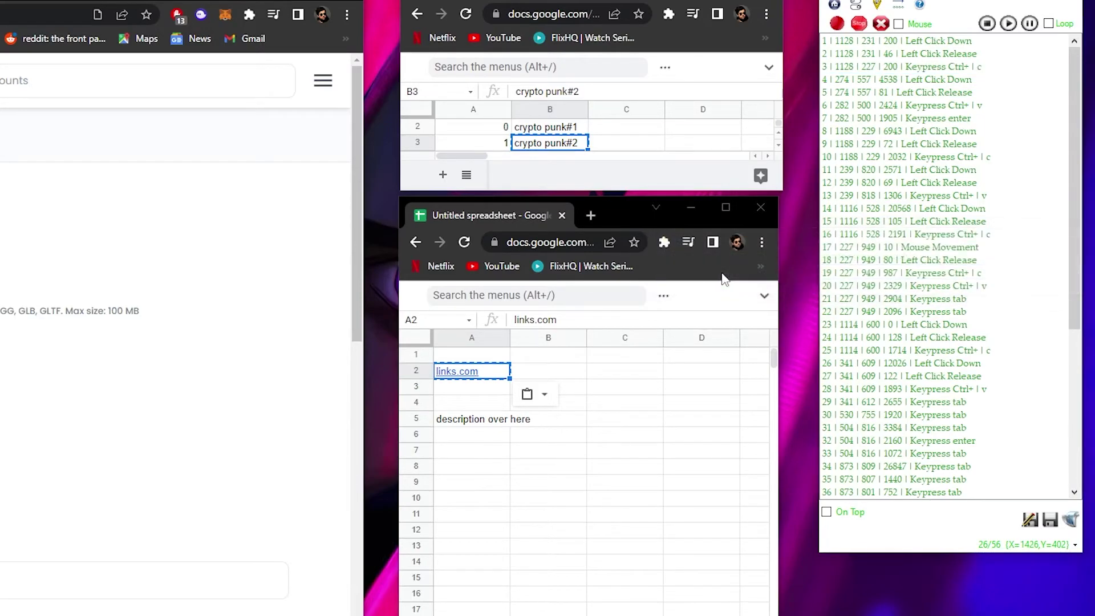
double_click(934, 80)
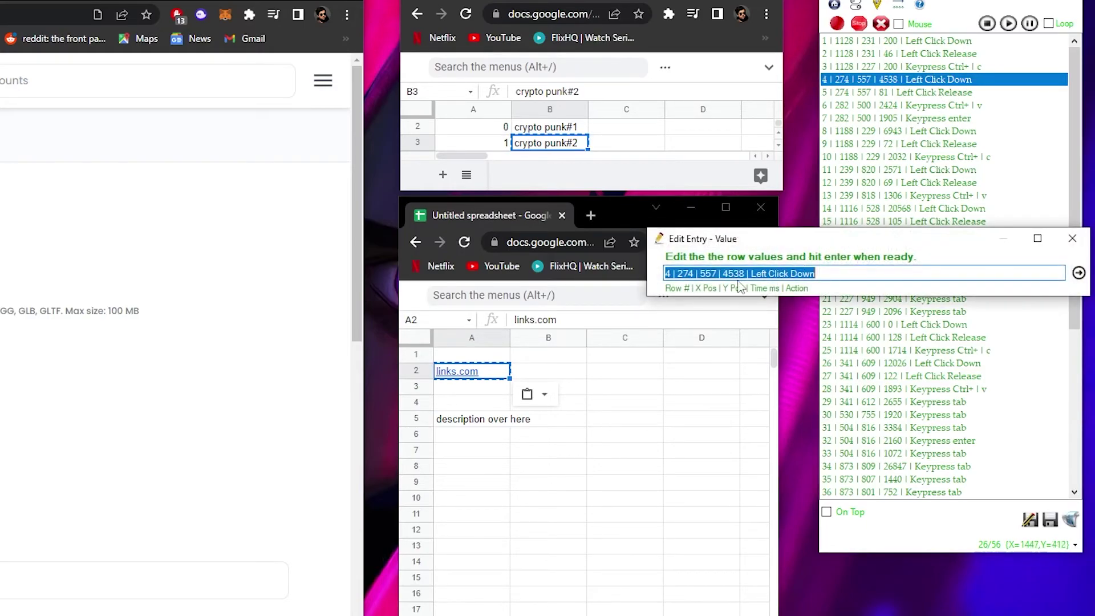
type("200")
key("Return")
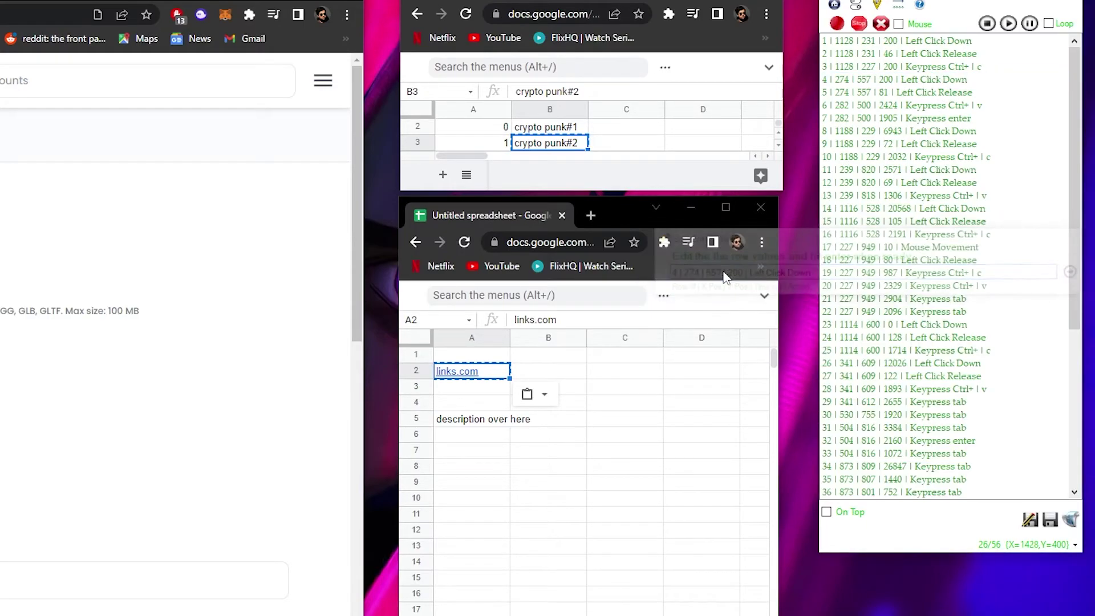
double_click(934, 92)
left_click(1075, 239)
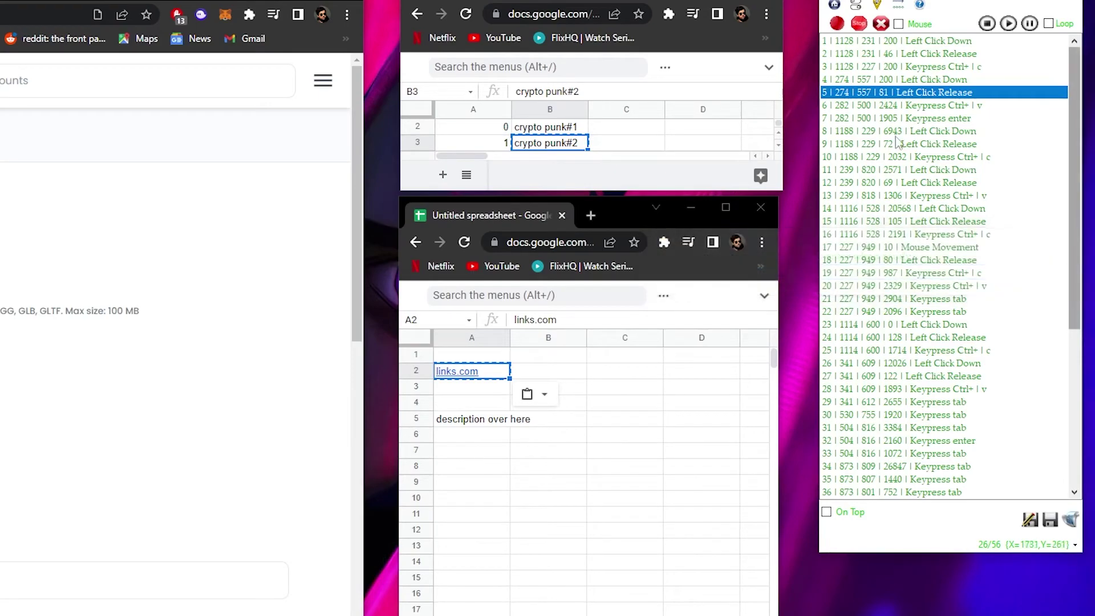
Step: Set the times of macro rows 6, 7 and 8 to 200 ms
double_click(924, 105)
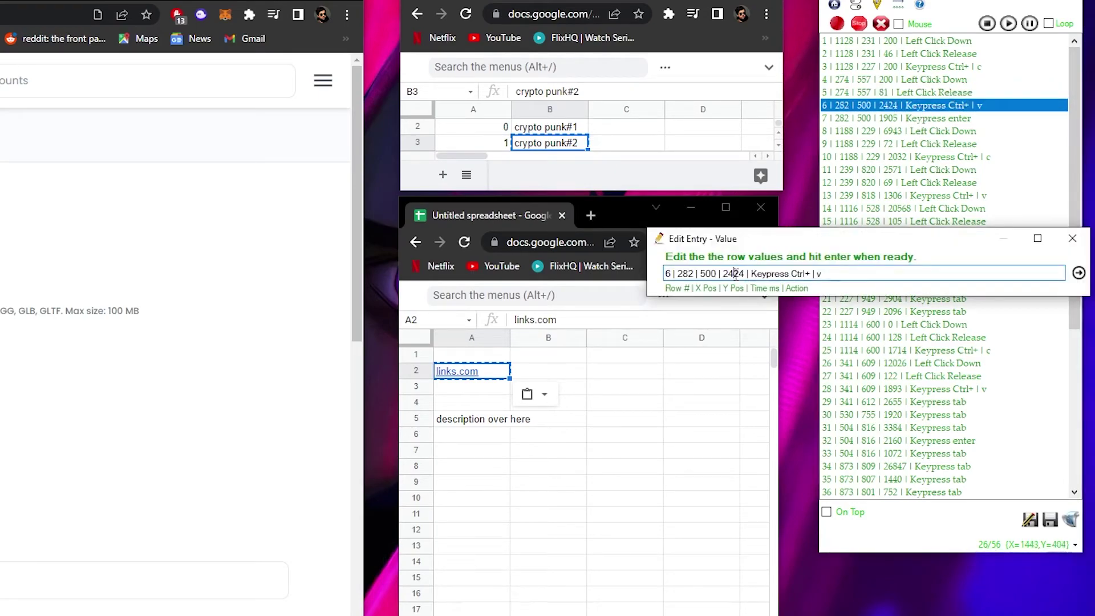
type("200")
key("Return")
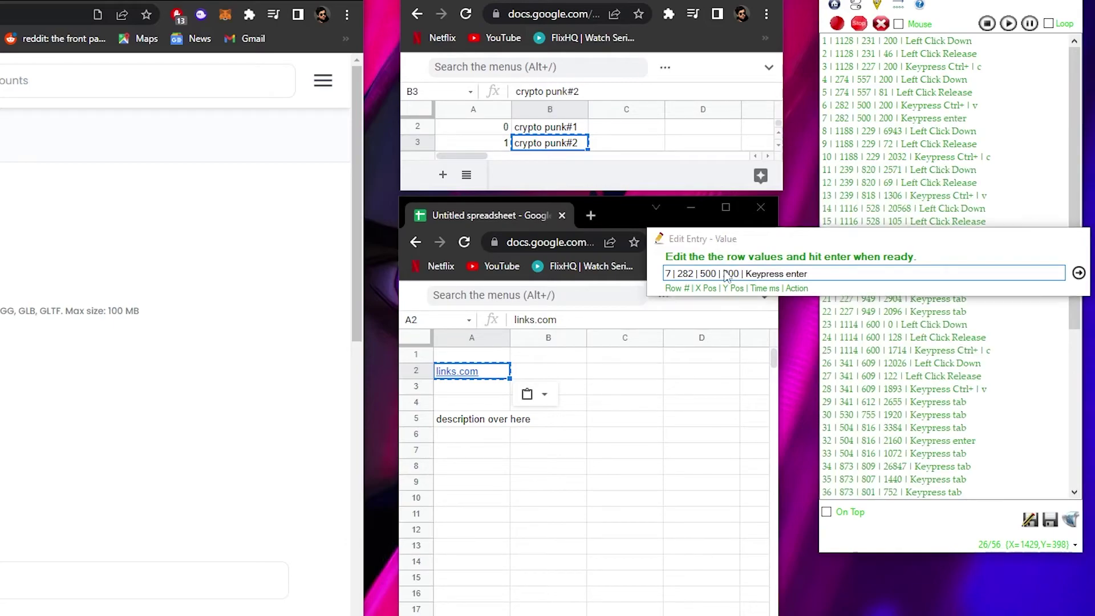
key("Return")
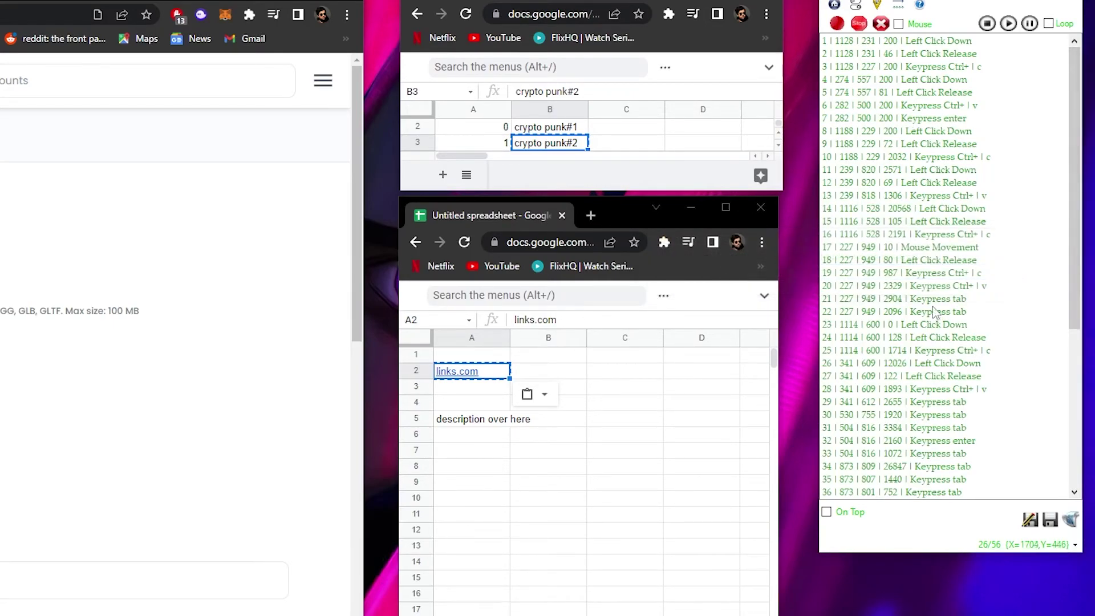
Step: Review the macro's remaining entries and play the macro with its shortened times on the item form
scroll(934, 313, "down", 4)
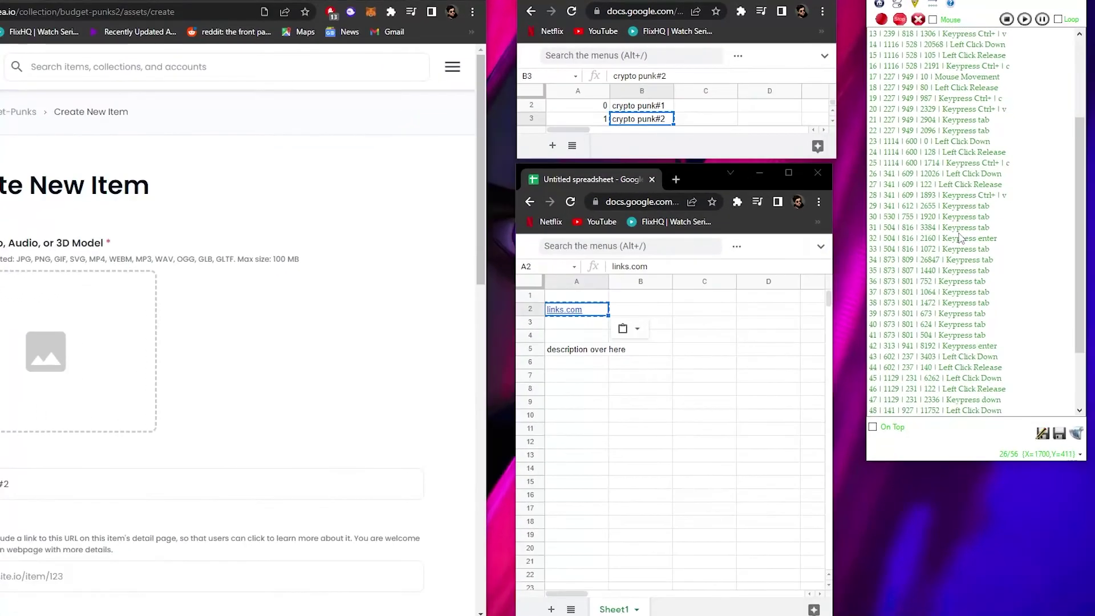
scroll(961, 239, "down", 1)
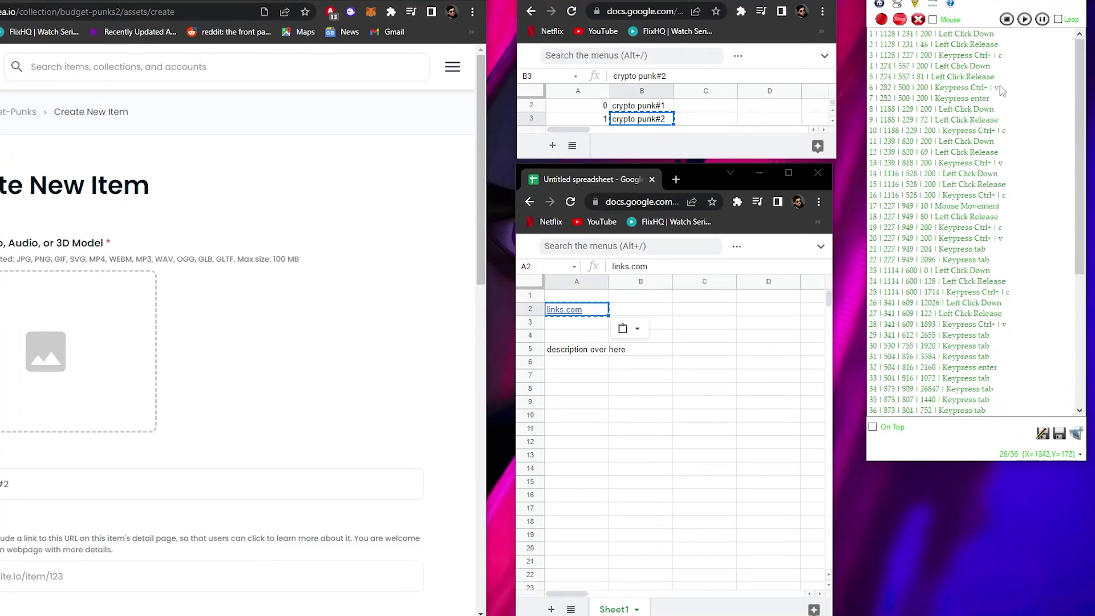
scroll(983, 155, "up", 5)
left_click(1025, 20)
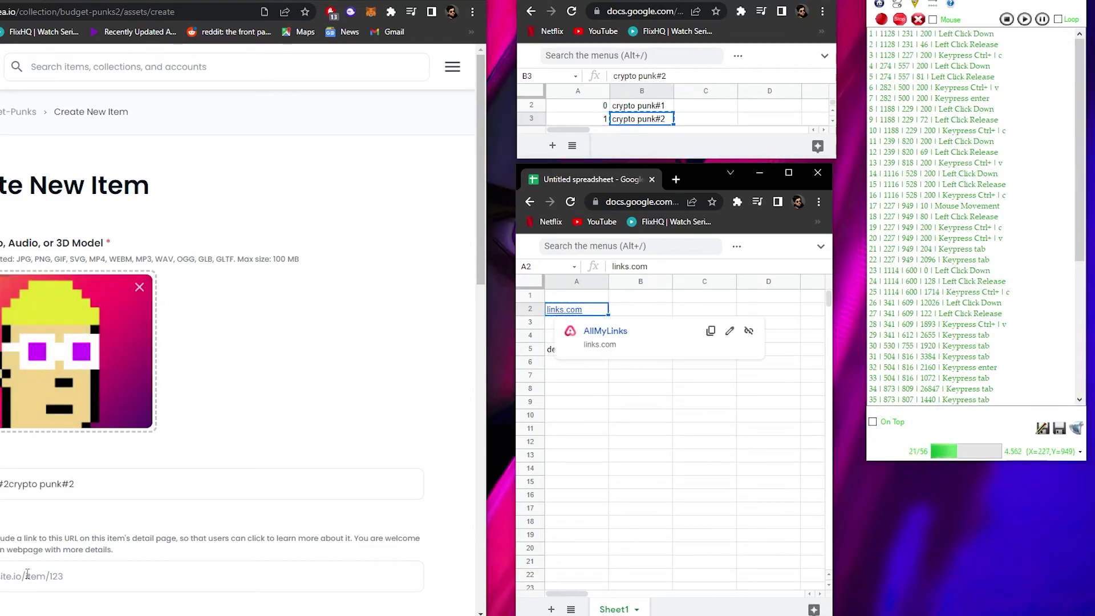